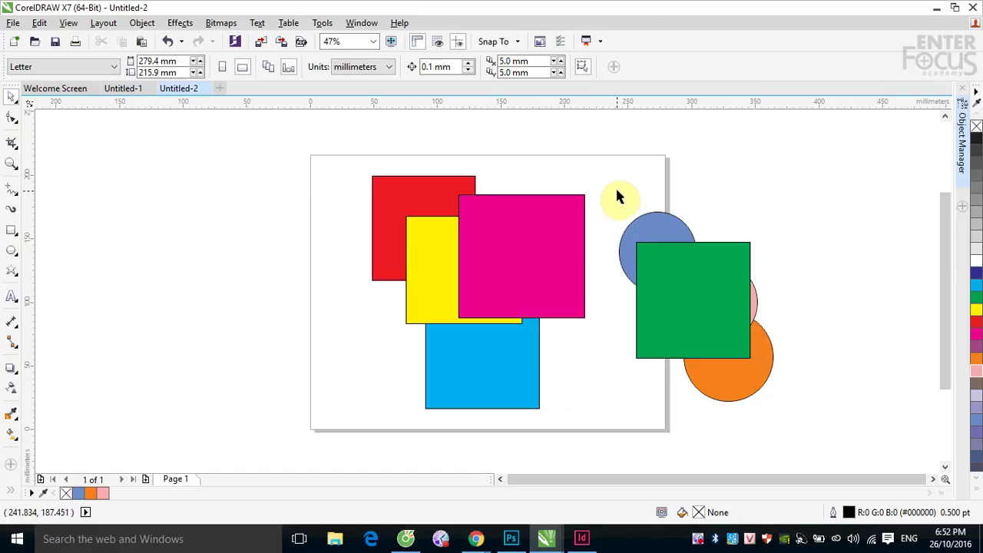
# Delete the green square with its three circles beside the page and the magenta square on the page.
pyautogui.moveTo(615, 186); pyautogui.dragTo(812, 416)
pyautogui.press('Delete')
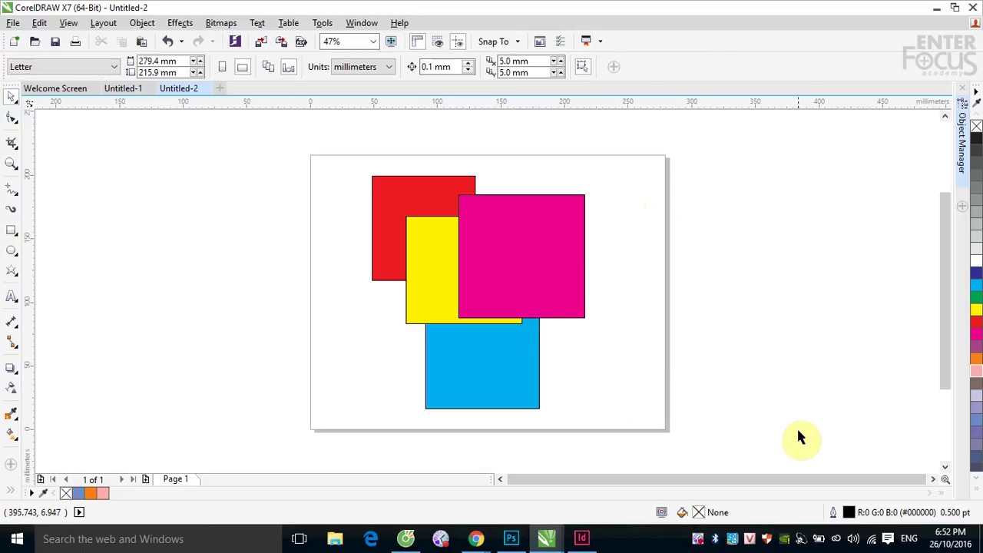
pyautogui.moveTo(546, 311); pyautogui.dragTo(771, 265)
pyautogui.press('Delete')
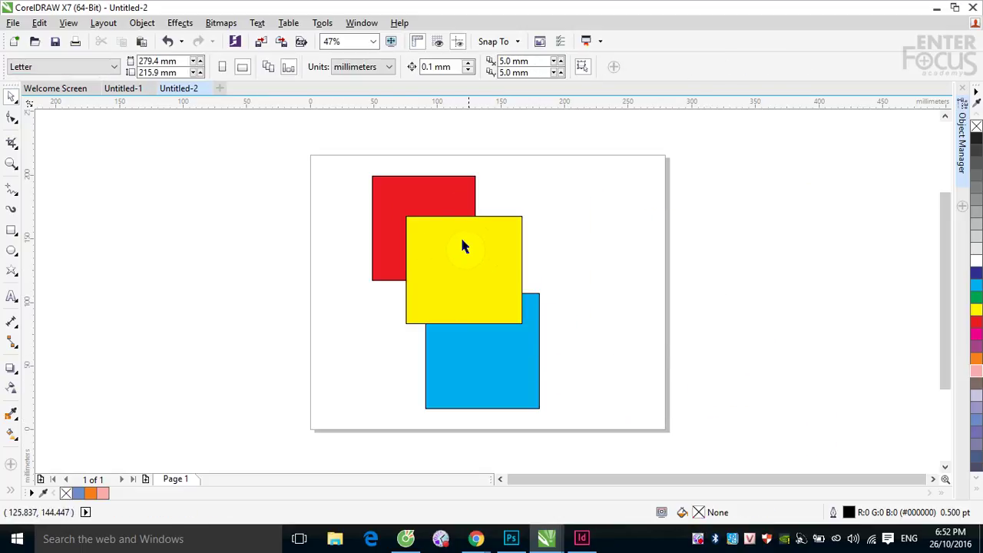
# Place the red square near the page's upper-left corner at about 56 × 57 mm and the blue one near the lower-right at about 51 × 52 mm.
pyautogui.moveTo(428, 202); pyautogui.dragTo(378, 191)
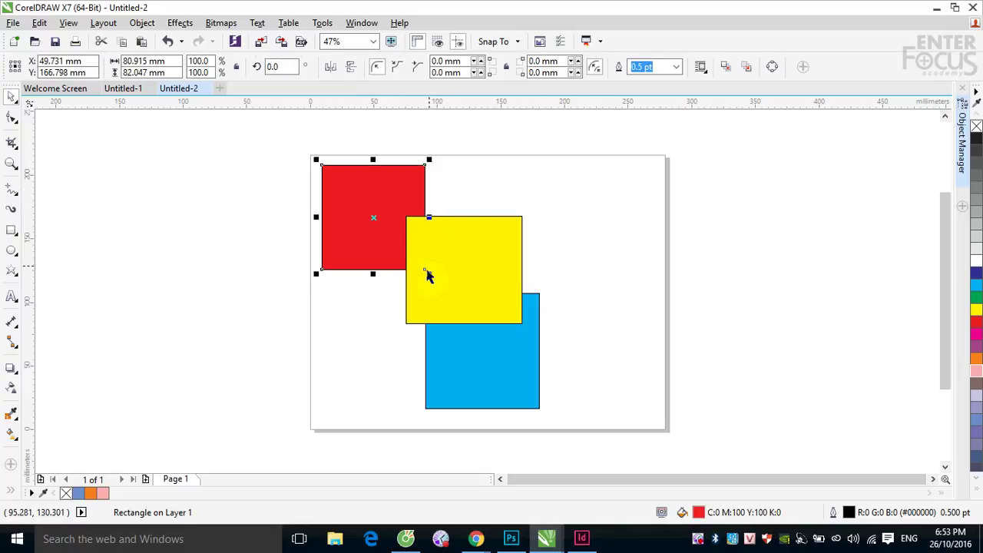
pyautogui.moveTo(428, 277); pyautogui.dragTo(398, 243)
pyautogui.click(459, 268)
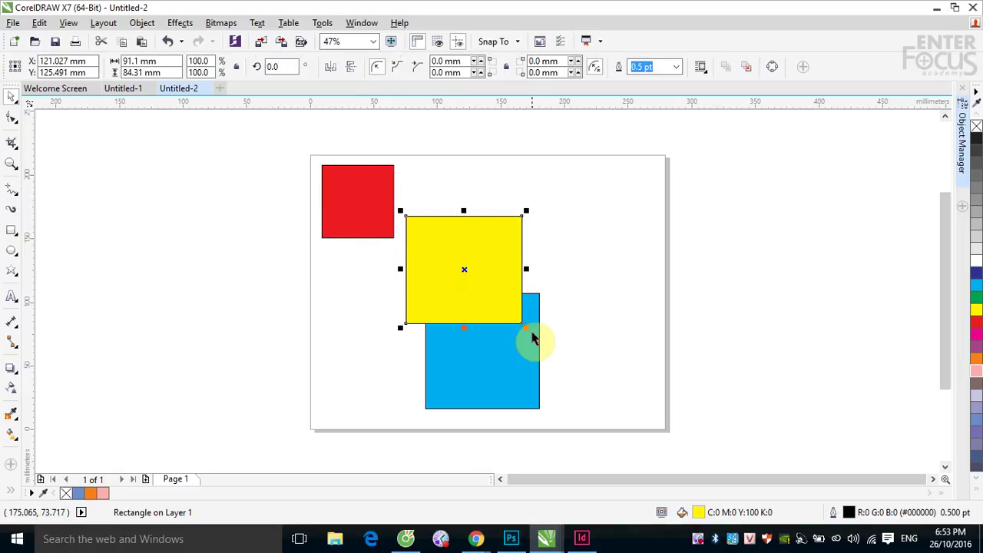
pyautogui.moveTo(534, 338); pyautogui.dragTo(636, 338)
pyautogui.moveTo(533, 306); pyautogui.dragTo(583, 355)
# Scale the yellow square down to about 64 × 59 mm and move it between the red and blue squares.
pyautogui.click(470, 285)
pyautogui.moveTo(524, 217); pyautogui.dragTo(529, 246)
pyautogui.click(448, 294)
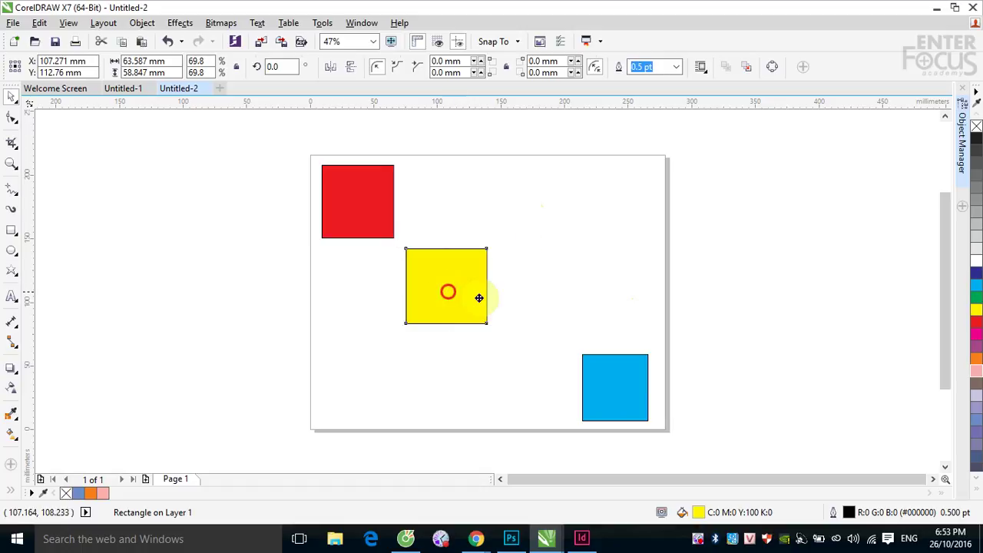
pyautogui.moveTo(479, 298); pyautogui.dragTo(552, 298)
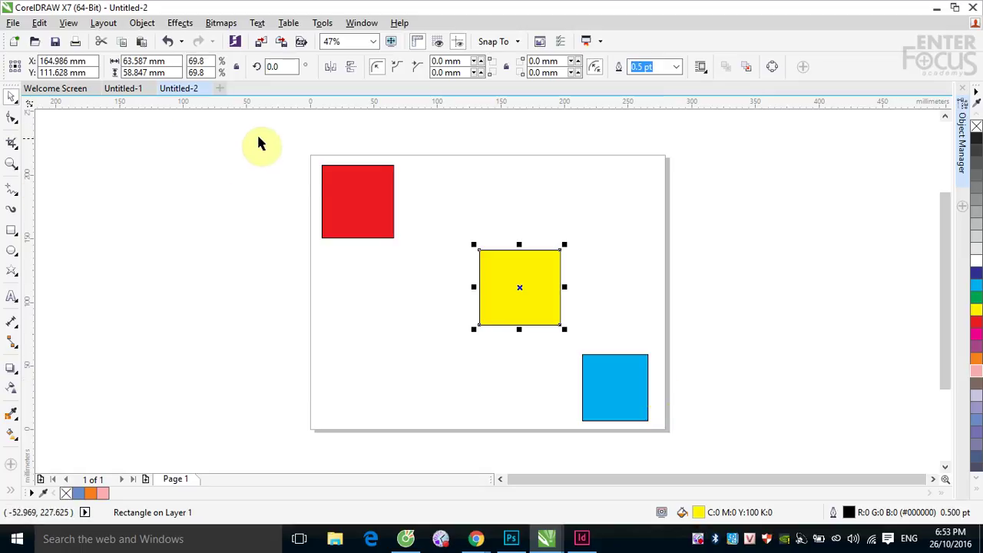
# Select all three squares and examine the available Align and Distribute commands.
pyautogui.moveTo(268, 139); pyautogui.dragTo(702, 431)
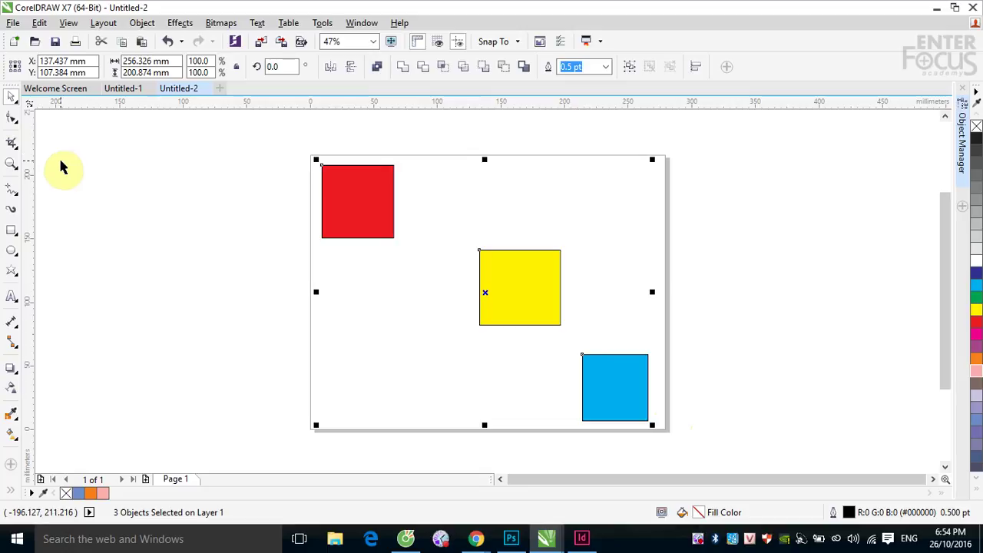
pyautogui.click(143, 25)
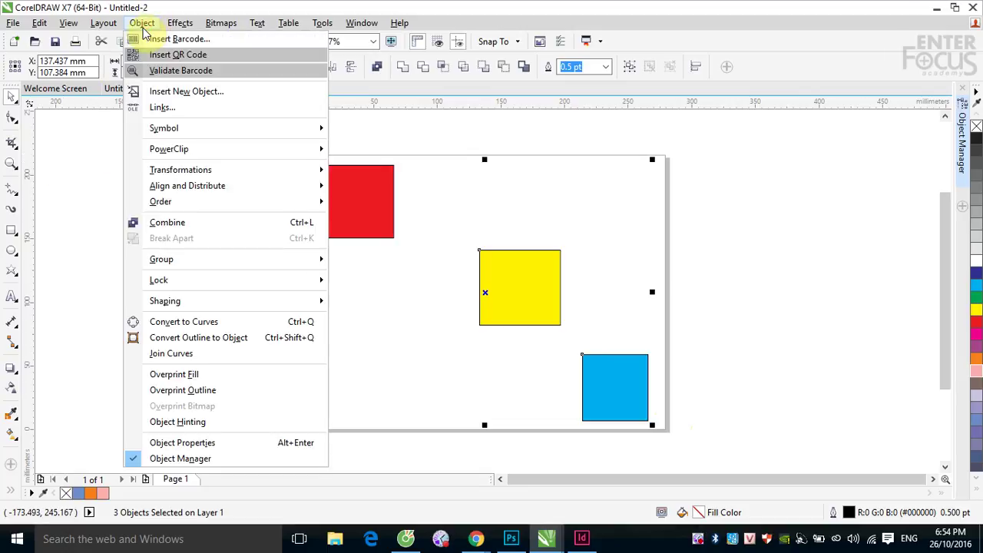
pyautogui.moveTo(183, 190)
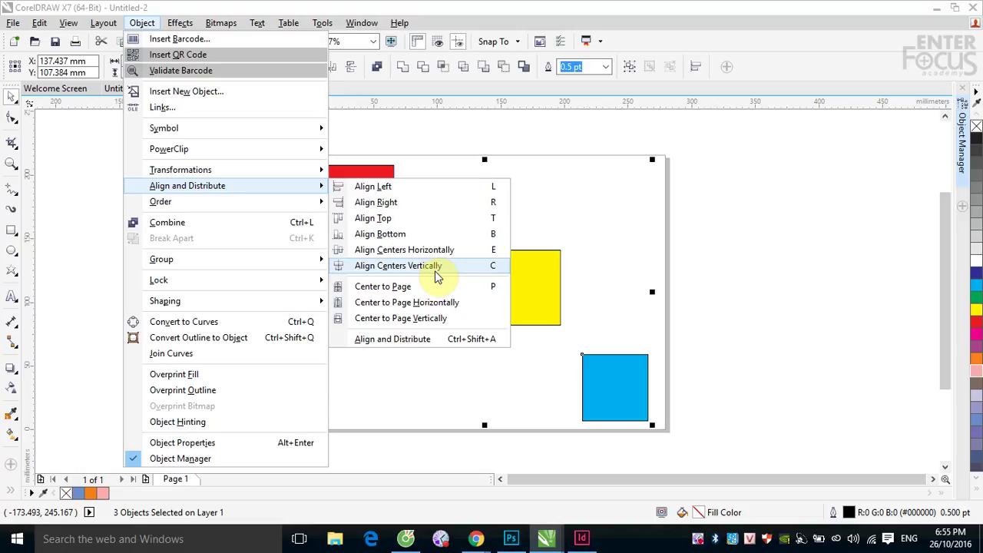
pyautogui.click(767, 158)
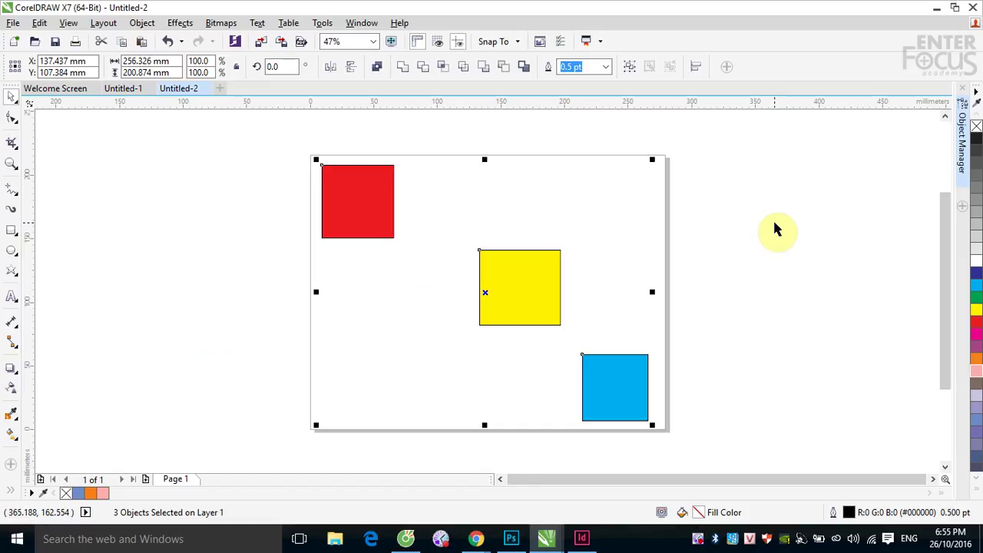
# Try aligning the three selected squares to the blue square's left edge twice, undoing the alignment each time.
pyautogui.press('r')
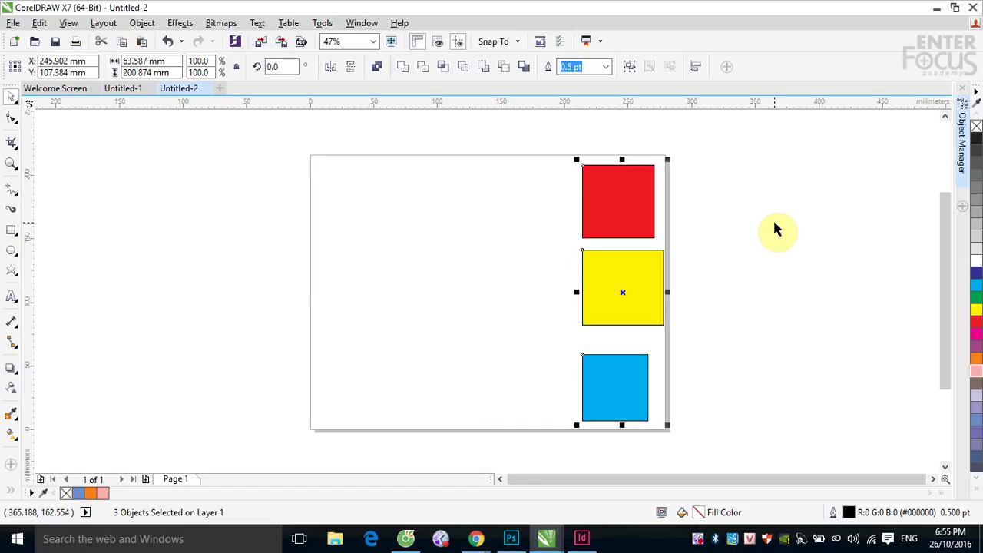
pyautogui.hotkey('ctrl', 'z')
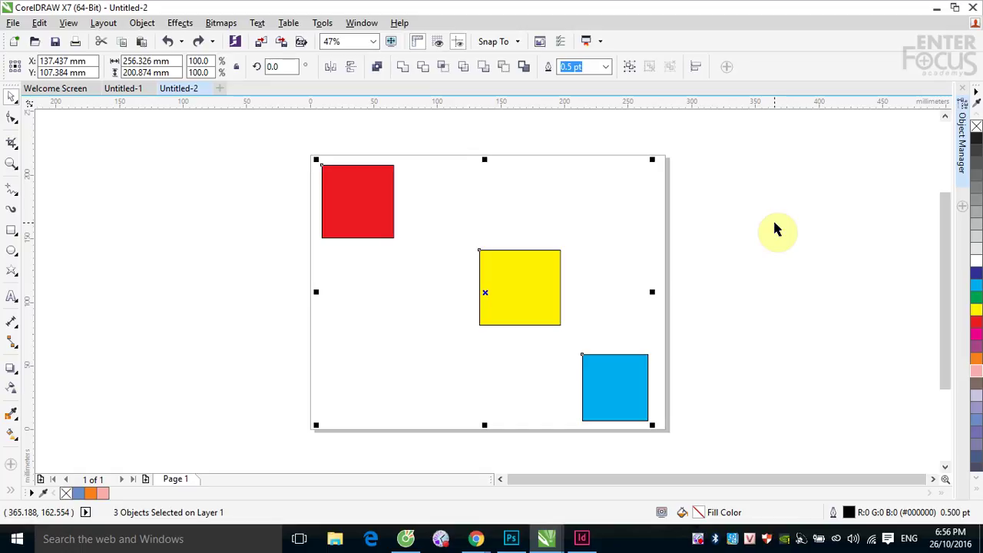
pyautogui.press('l')
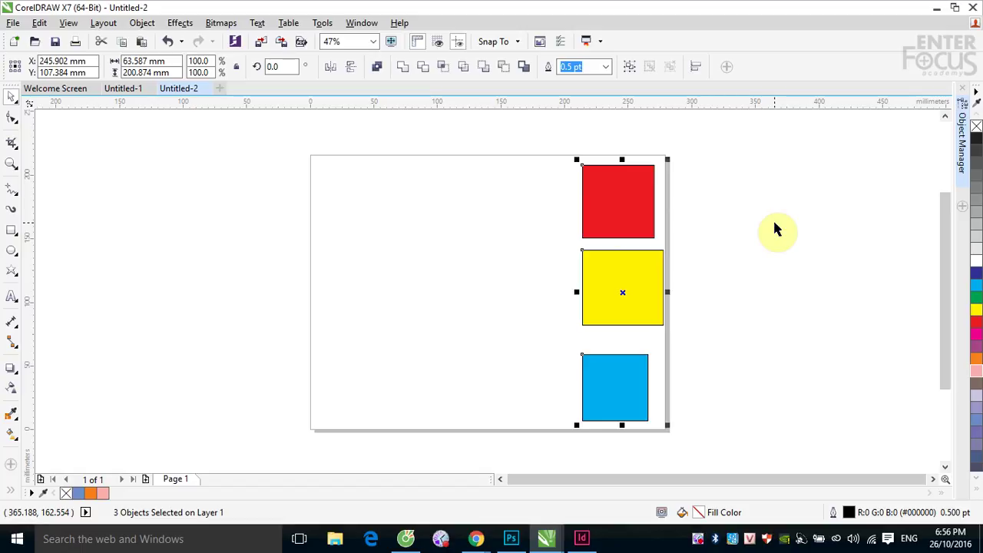
pyautogui.hotkey('ctrl', 'z')
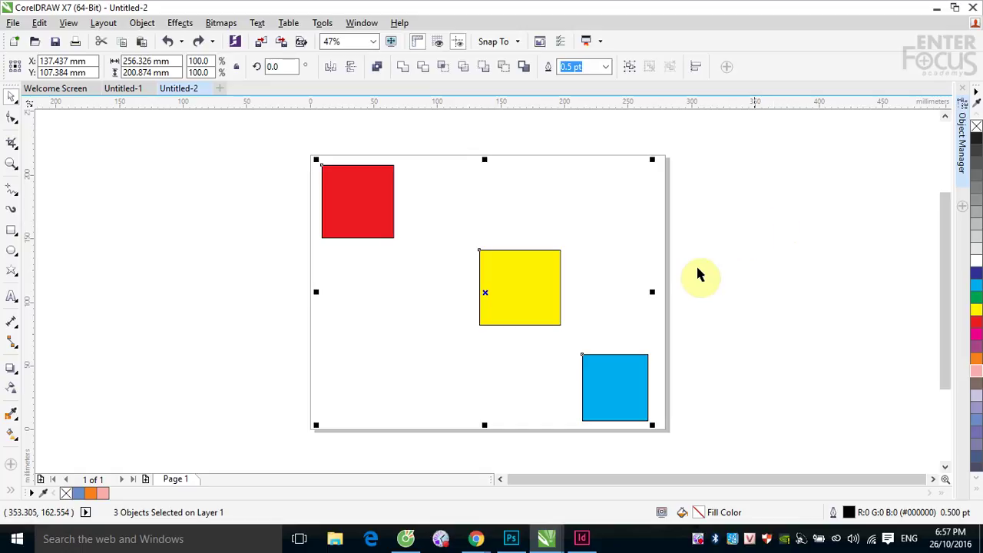
# Select the three squares one by one in the order red, yellow, blue.
pyautogui.click(724, 215)
pyautogui.click(378, 205)
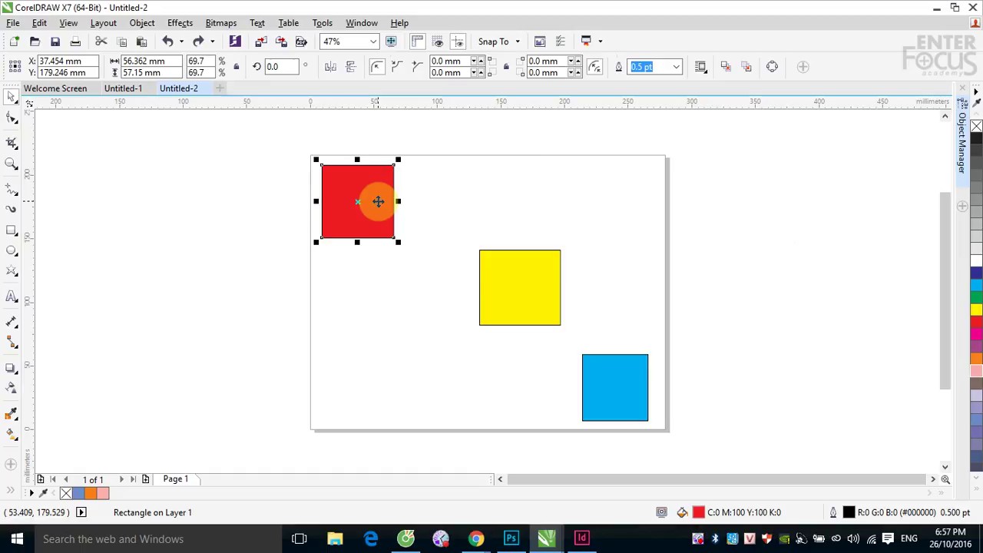
pyautogui.keyDown('shift'); pyautogui.click(536, 290); pyautogui.keyUp('shift')
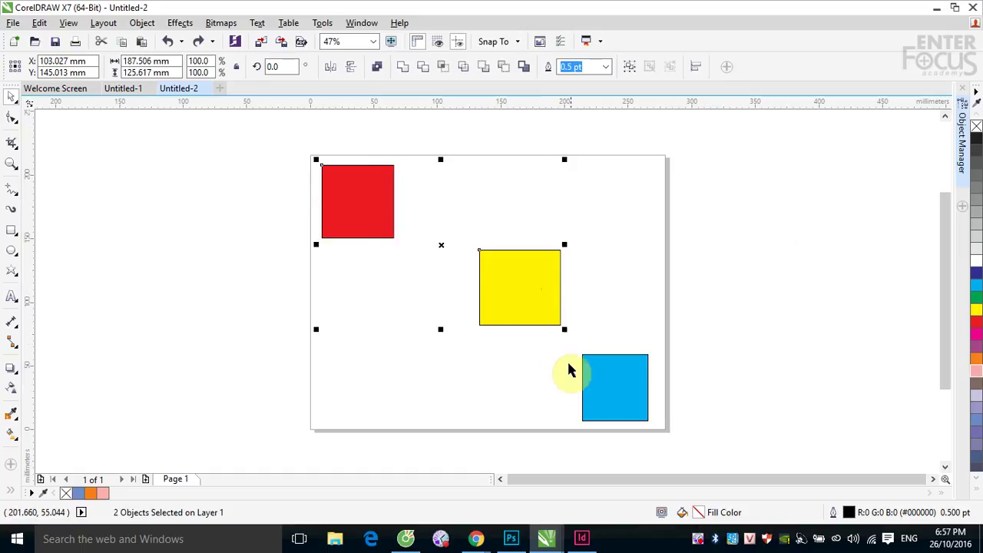
pyautogui.keyDown('shift'); pyautogui.click(598, 386); pyautogui.keyUp('shift')
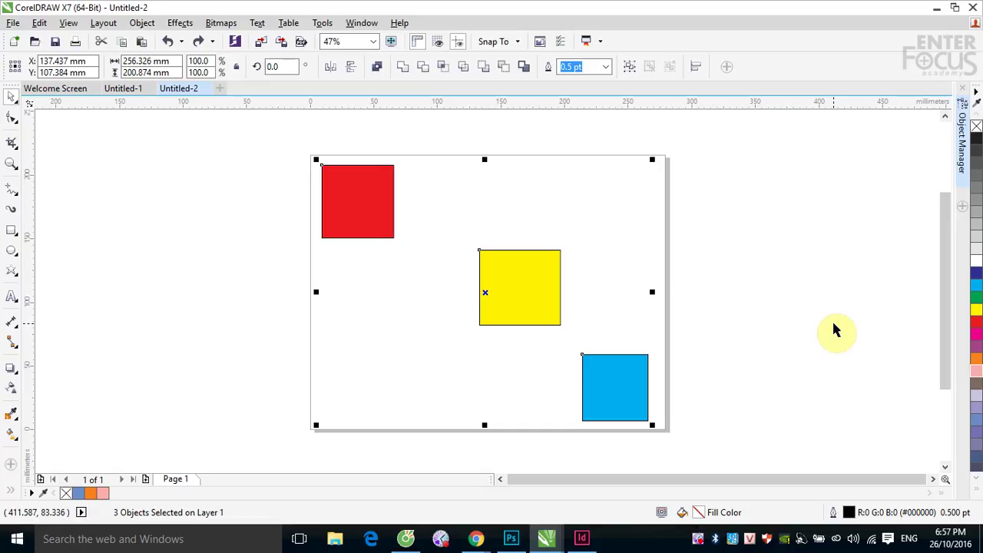
# Marquee-select all three squares, try aligning them to the blue square's left edge, and undo the alignment.
pyautogui.click(789, 265)
pyautogui.moveTo(305, 132); pyautogui.dragTo(656, 432)
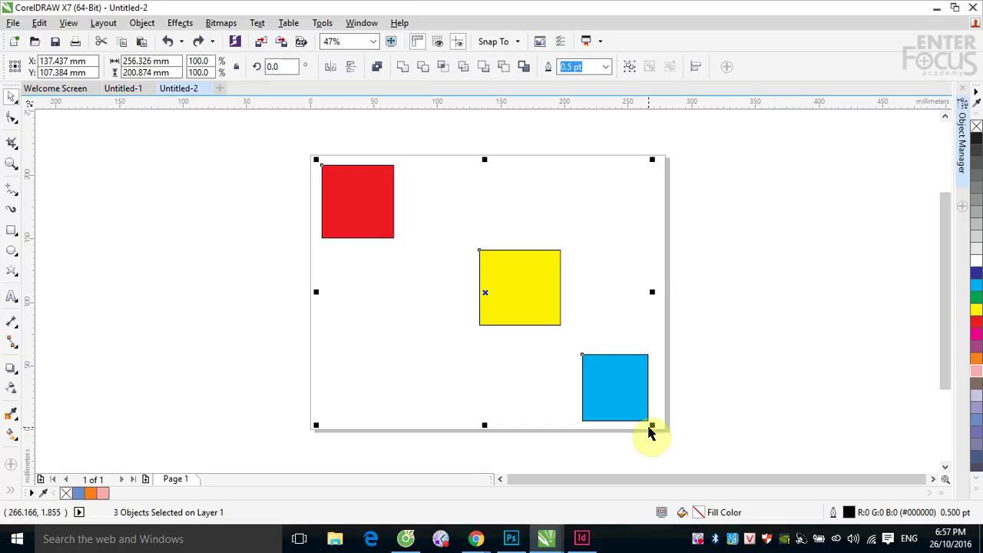
pyautogui.click(774, 278)
pyautogui.moveTo(285, 127); pyautogui.dragTo(686, 418)
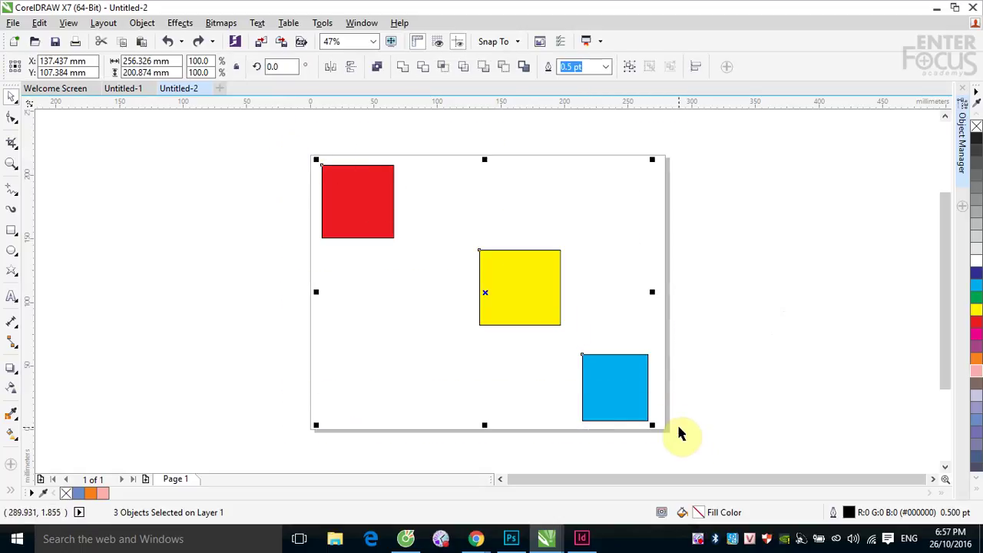
pyautogui.press('r')
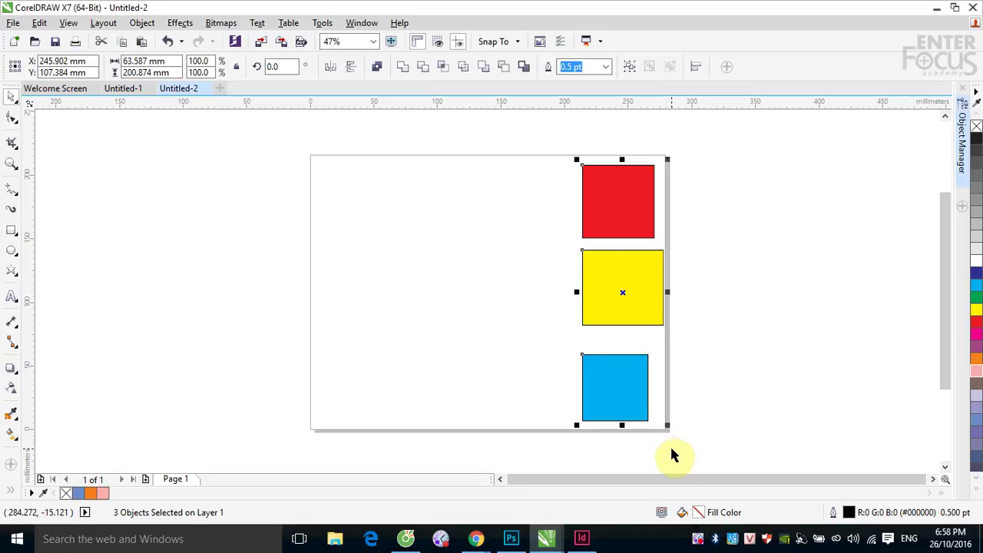
pyautogui.hotkey('ctrl', 'z')
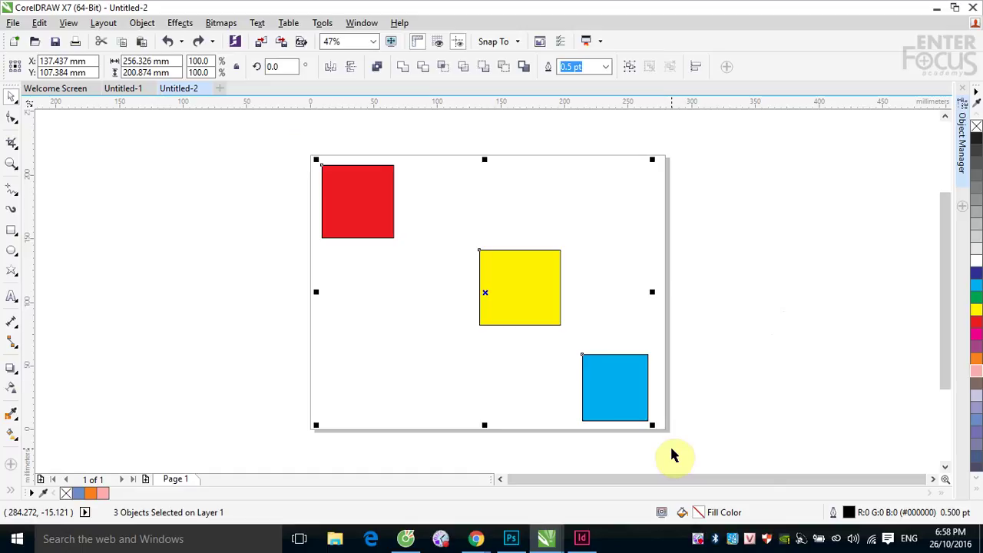
# Select the red, yellow and blue squares in that order, try aligning their left edges to the blue one, and undo it.
pyautogui.click(702, 378)
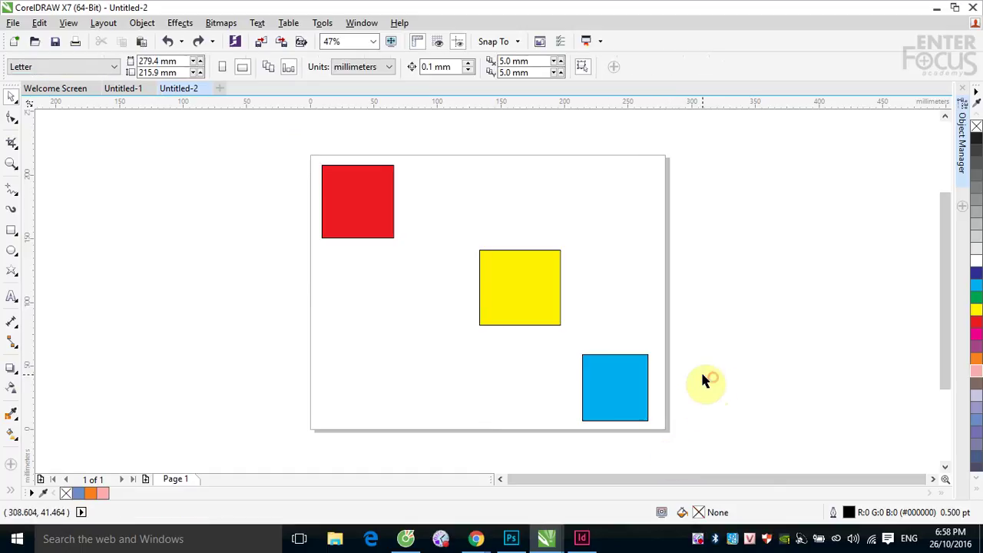
pyautogui.click(365, 221)
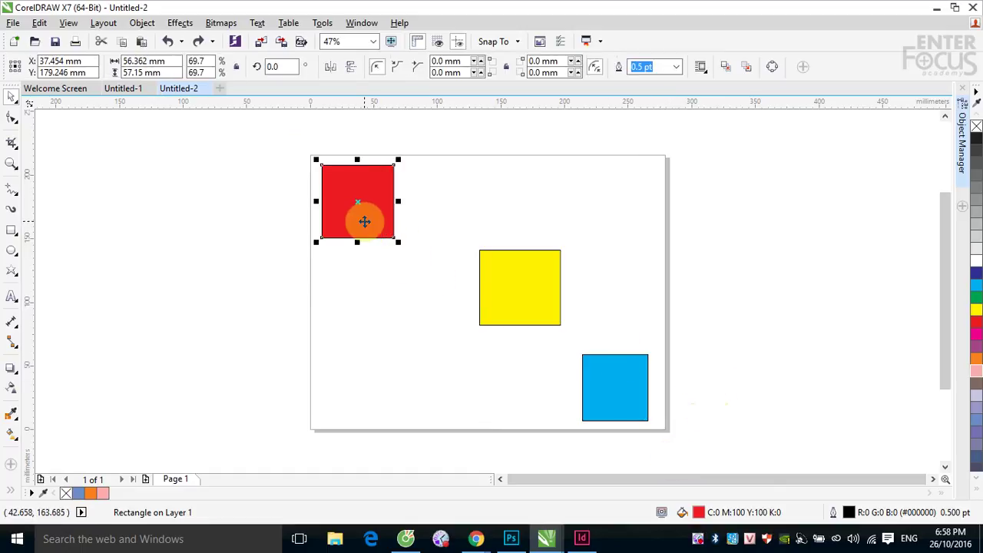
pyautogui.keyDown('shift'); pyautogui.click(539, 291); pyautogui.keyUp('shift')
pyautogui.keyDown('shift'); pyautogui.click(606, 381); pyautogui.keyUp('shift')
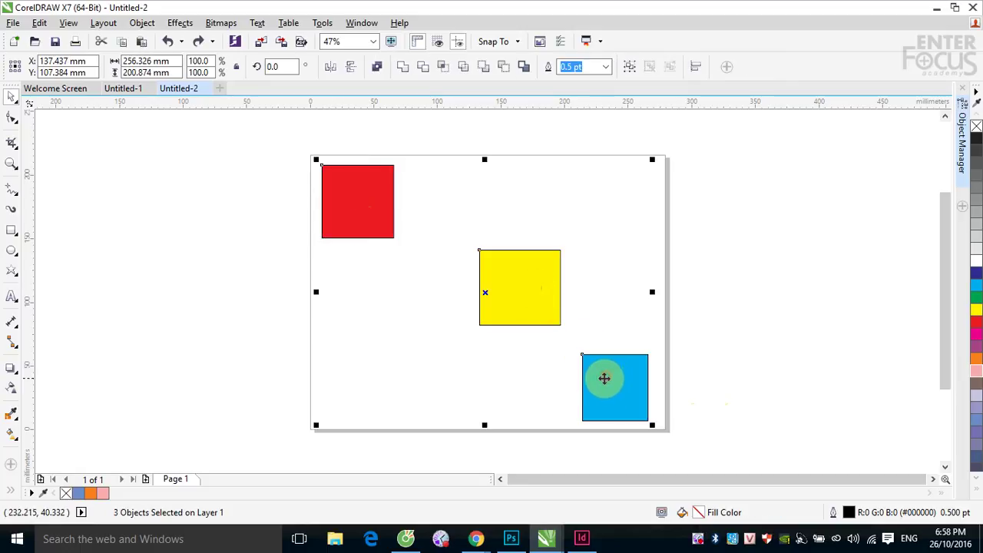
pyautogui.press('l')
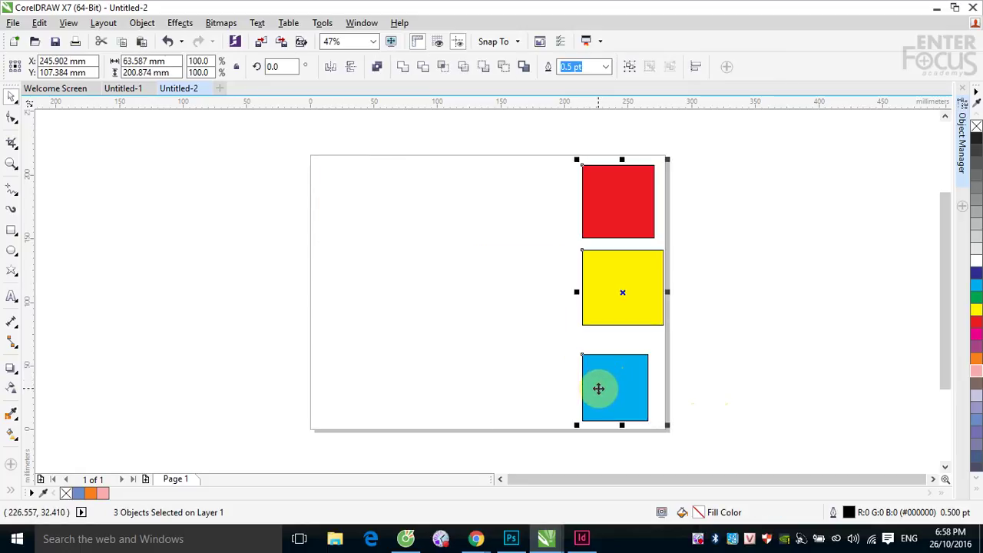
pyautogui.hotkey('ctrl', 'z')
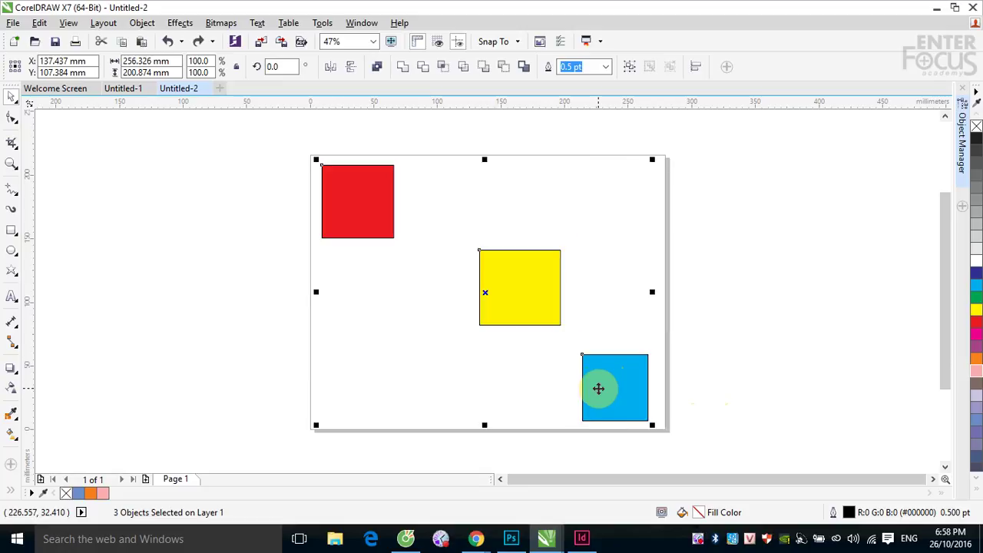
# Select the blue, yellow and red squares in that order, try aligning their left edges to the red one, and undo it.
pyautogui.click(664, 336)
pyautogui.click(625, 396)
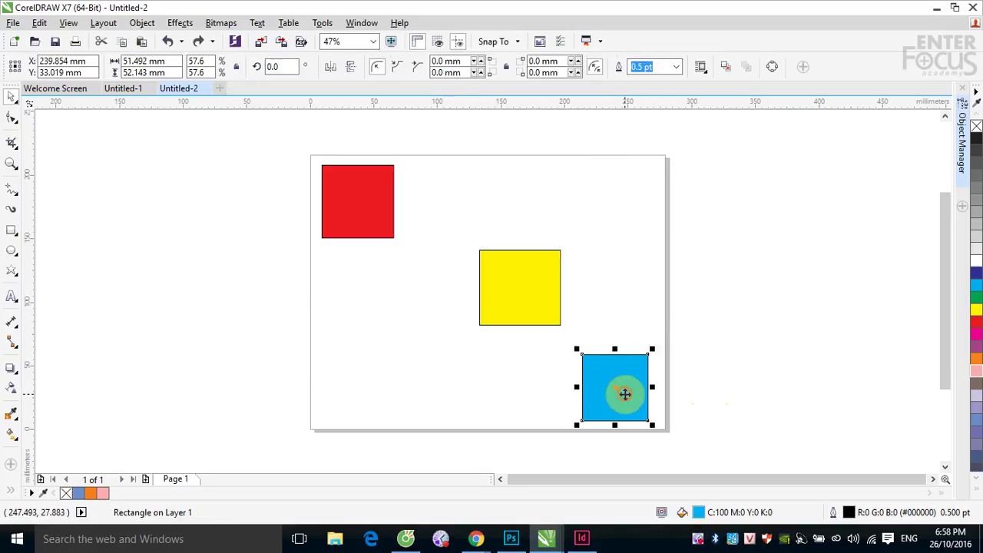
pyautogui.keyDown('shift'); pyautogui.click(520, 303); pyautogui.keyUp('shift')
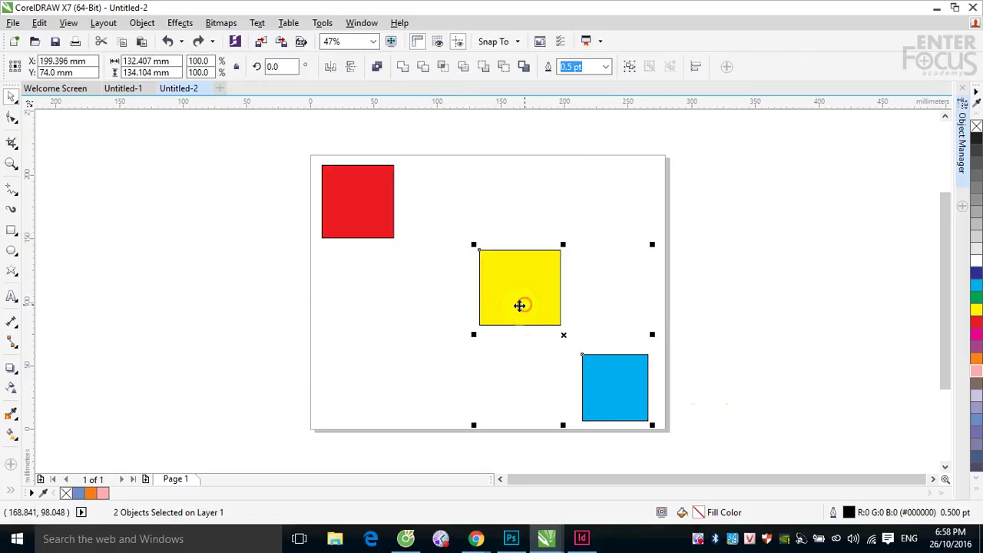
pyautogui.keyDown('shift'); pyautogui.click(371, 235); pyautogui.keyUp('shift')
pyautogui.press('l')
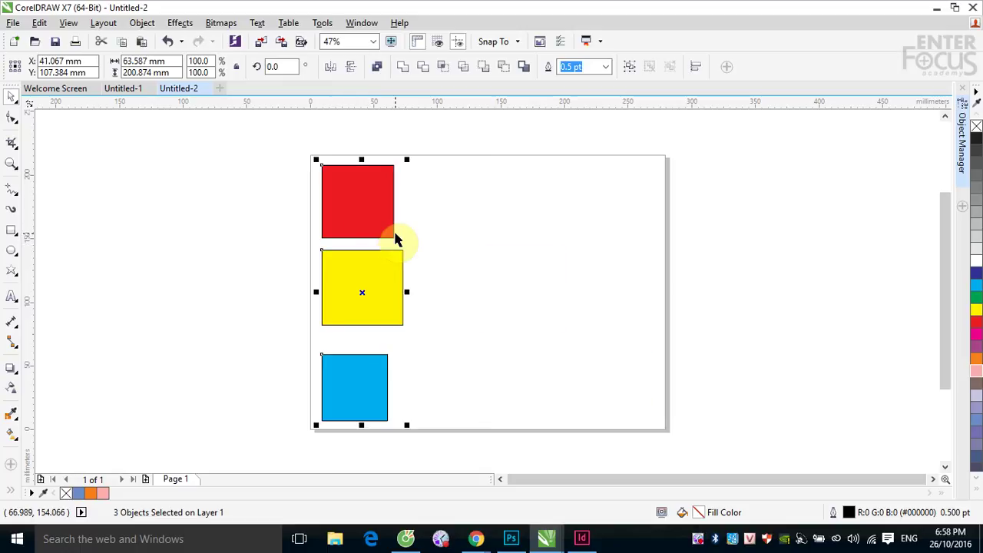
pyautogui.hotkey('ctrl', 'z')
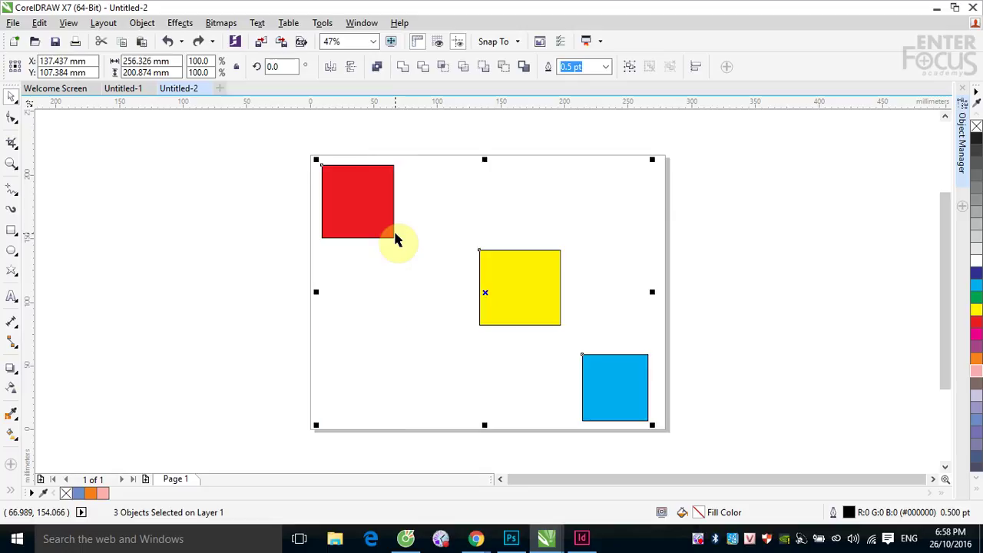
# Try aligning all three squares to the yellow square's left edge, and undo the alignment.
pyautogui.click(709, 264)
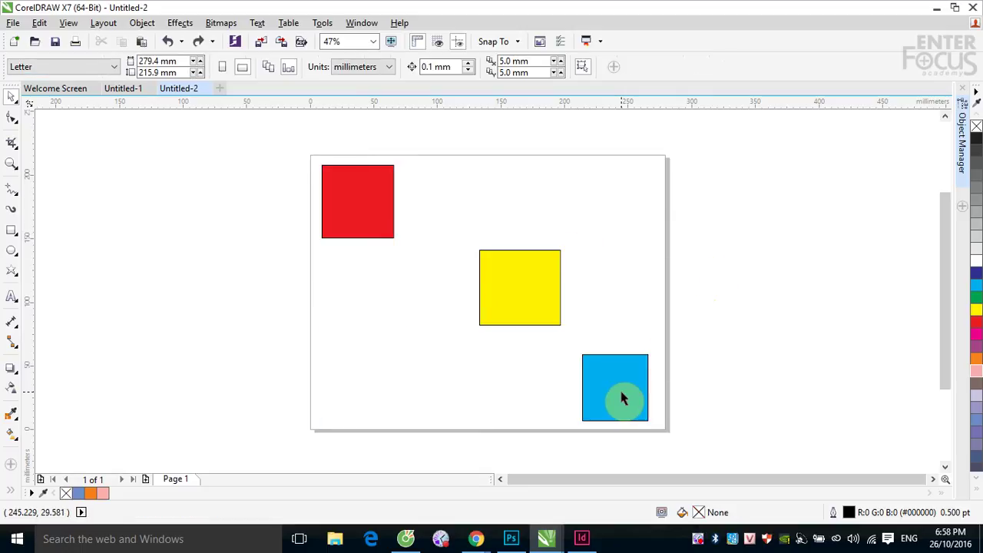
pyautogui.click(614, 393)
pyautogui.hotkey('ctrl', 'a')
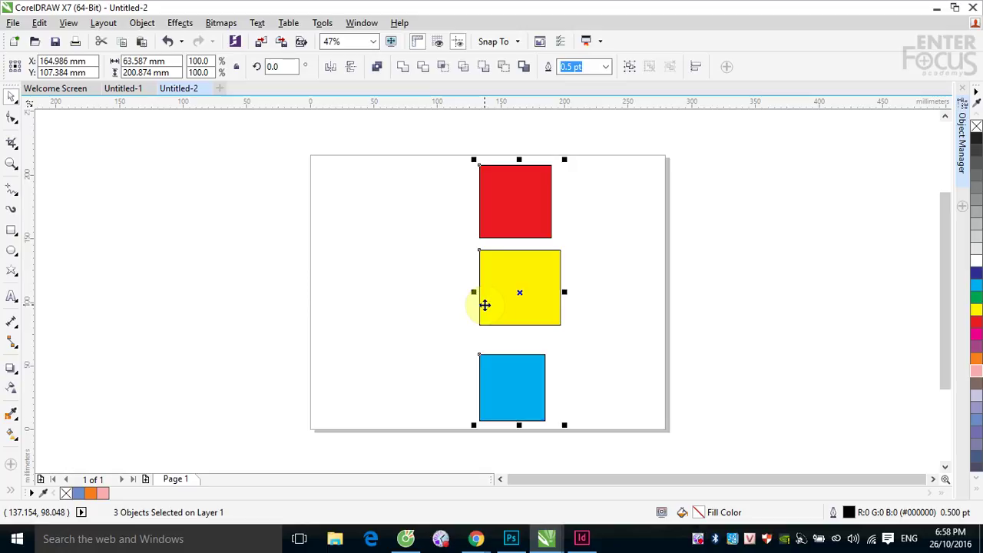
pyautogui.hotkey('ctrl', 'z')
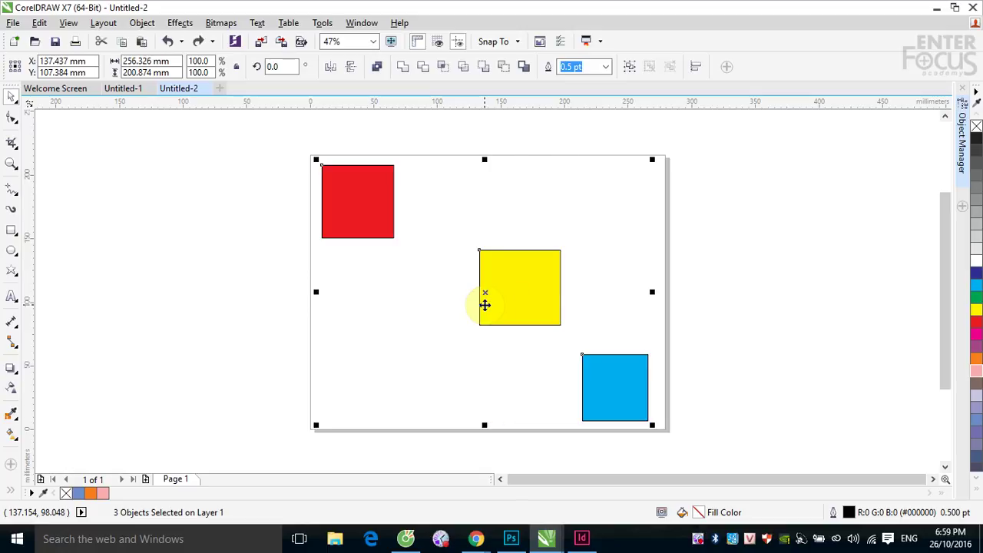
# Move the blue and red squares toward the yellow square so that all three overlap.
pyautogui.click(764, 302)
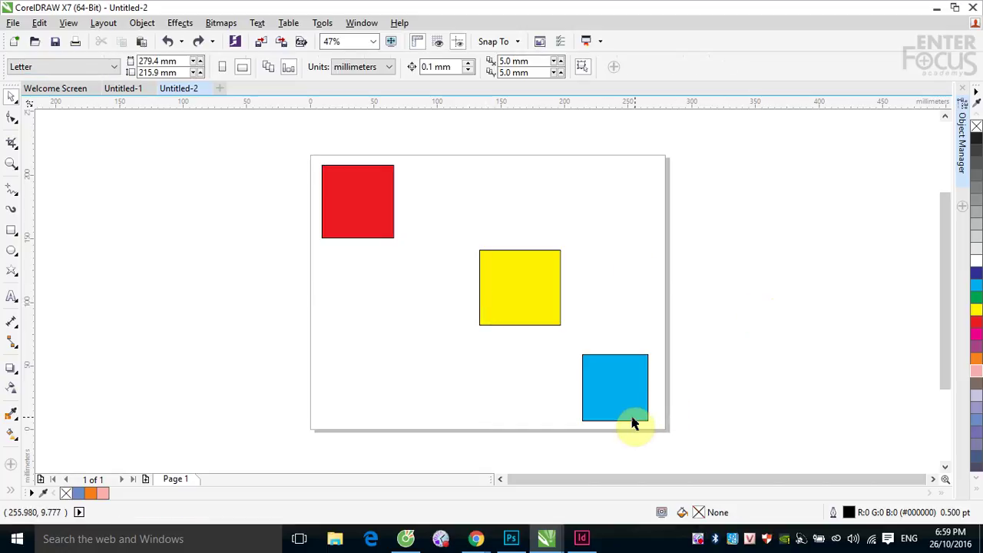
pyautogui.moveTo(628, 416); pyautogui.dragTo(565, 349)
pyautogui.moveTo(369, 207); pyautogui.dragTo(590, 302)
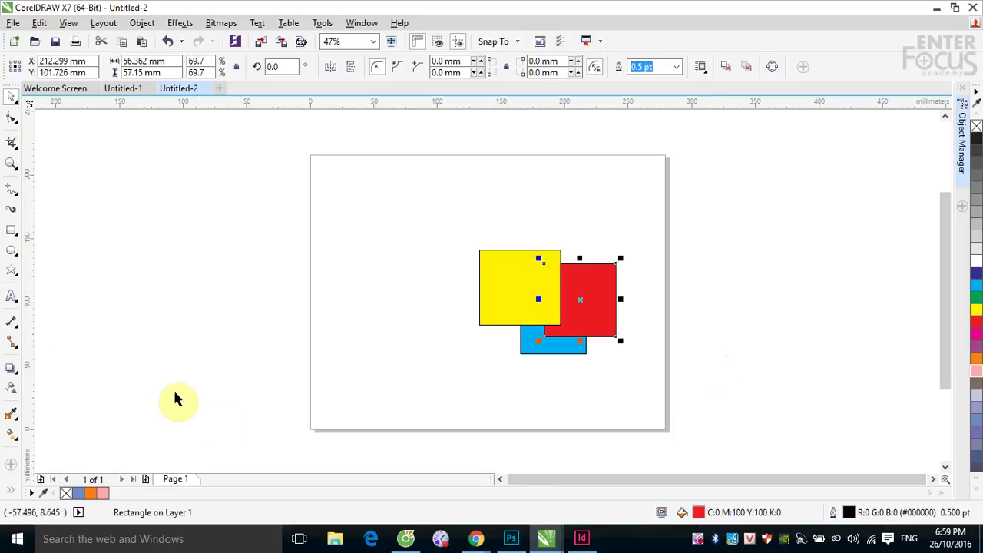
# Draw an ellipse about 95 by 100 mm beside the squares, fill it green, and move it toward the page's lower left.
pyautogui.click(12, 250)
pyautogui.moveTo(343, 209); pyautogui.dragTo(463, 338)
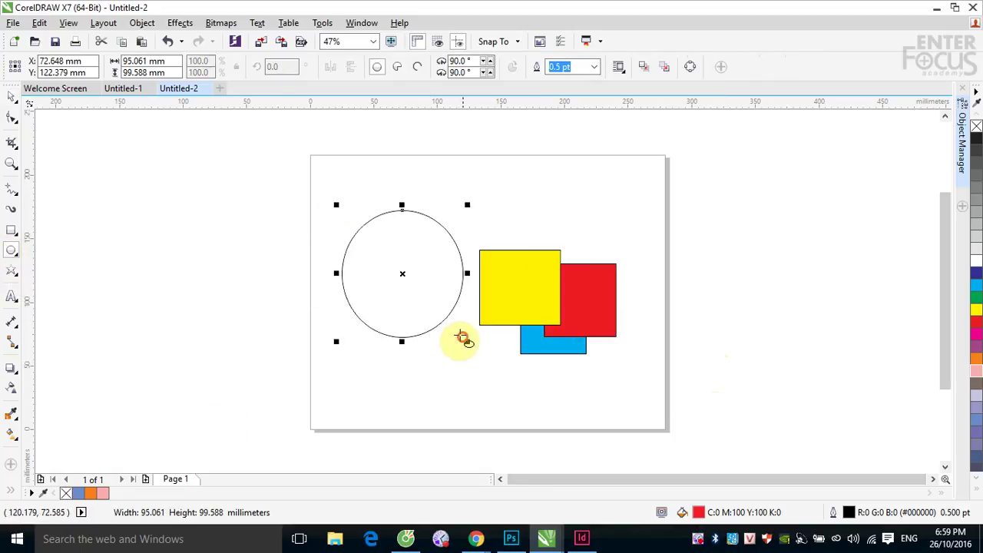
pyautogui.click(11, 97)
pyautogui.click(977, 300)
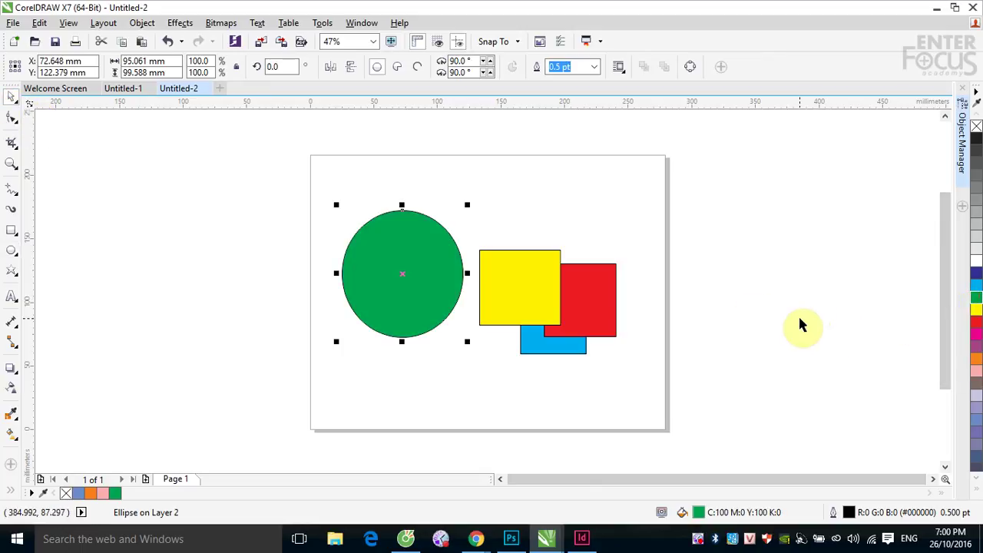
pyautogui.click(223, 213)
pyautogui.moveTo(413, 281); pyautogui.dragTo(374, 317)
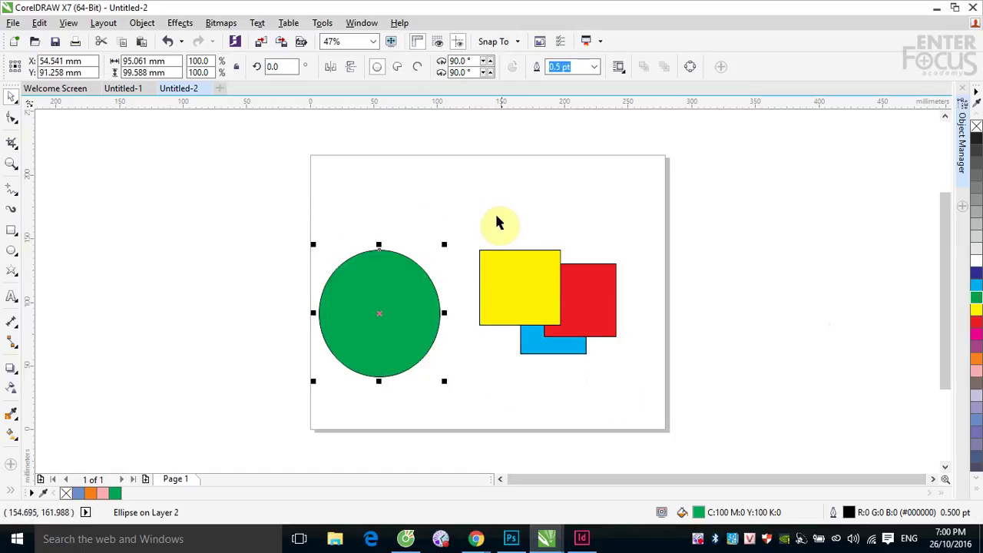
# Spread the squares diagonally, with yellow above the green circle, red in the middle and blue near the page's lower right.
pyautogui.moveTo(494, 263); pyautogui.dragTo(396, 189)
pyautogui.moveTo(560, 295); pyautogui.dragTo(495, 285)
pyautogui.moveTo(581, 340); pyautogui.dragTo(650, 366)
# Select the three squares and try aligning them to the blue square's left edge, then its right edge, undoing each.
pyautogui.moveTo(361, 146); pyautogui.dragTo(668, 393)
pyautogui.press('l')
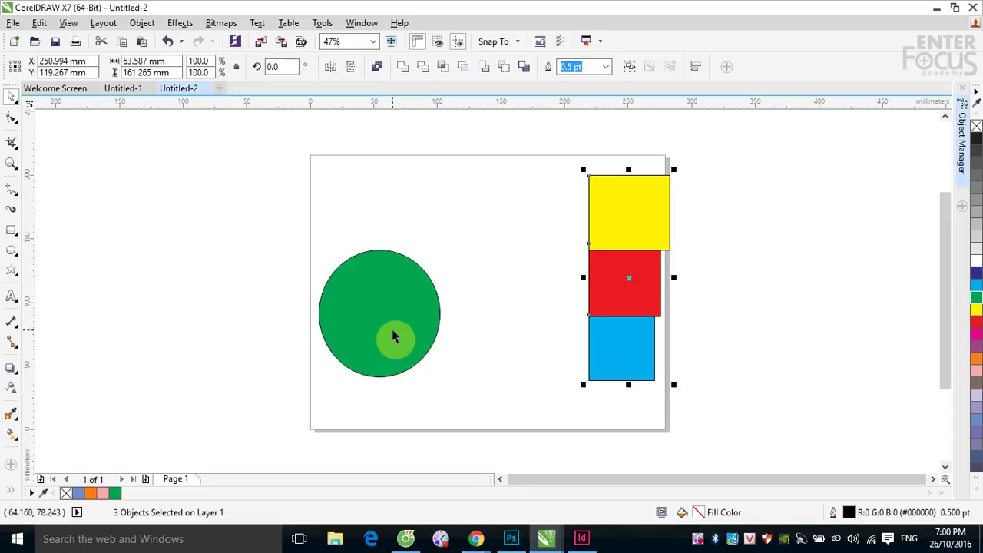
pyautogui.hotkey('ctrl', 'z')
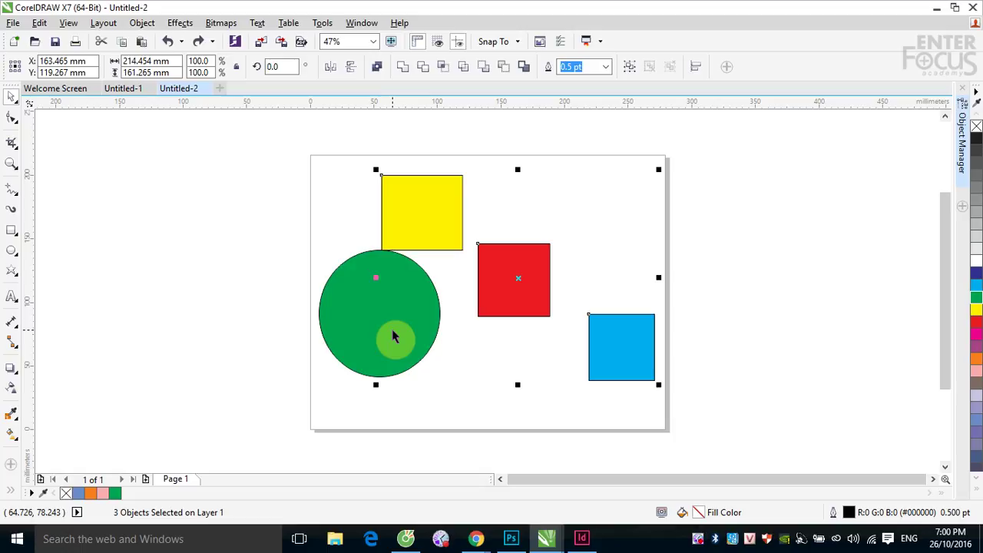
pyautogui.hotkey('ctrl', 'shift', 'z')
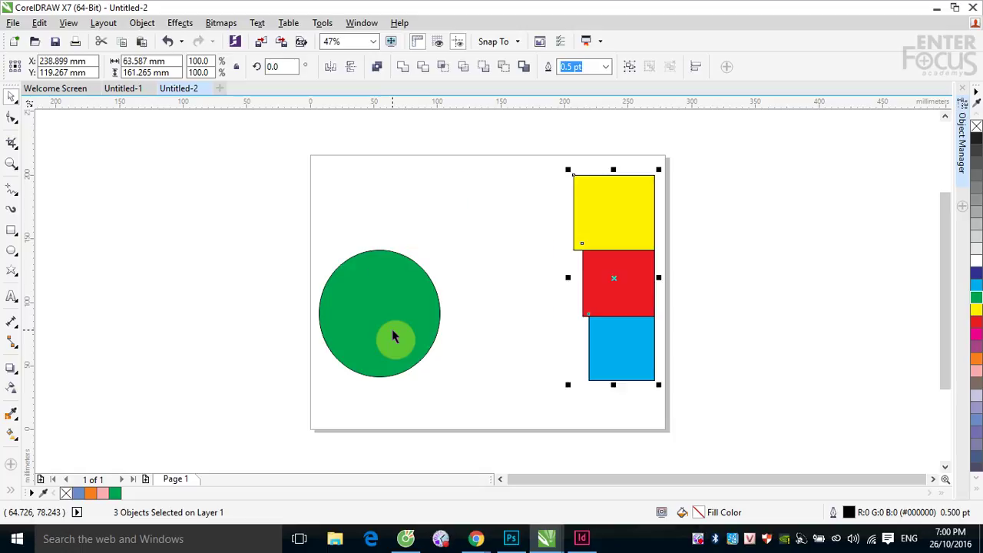
pyautogui.hotkey('ctrl', 'z')
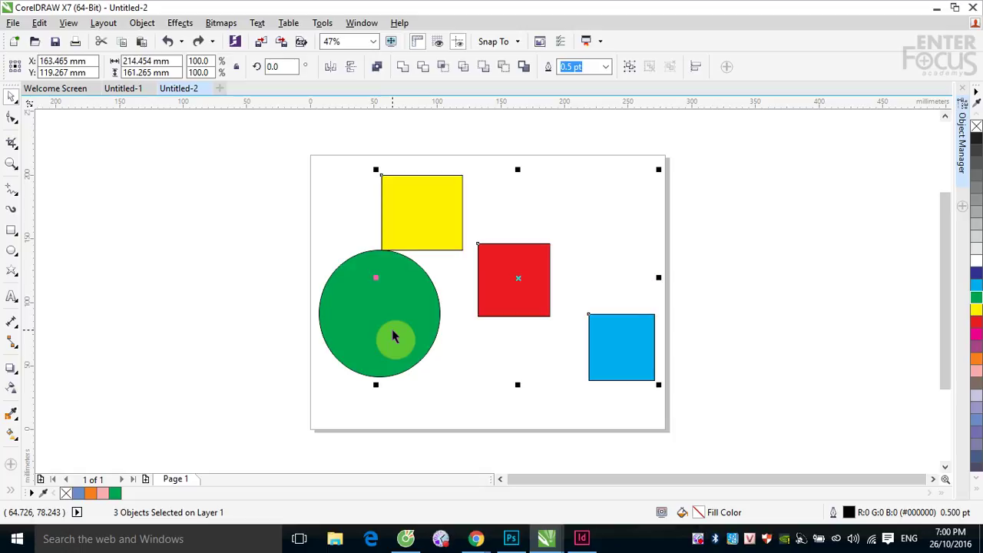
# Try aligning the three squares to the blue square's vertical centre line, then to its top edge, undoing each.
pyautogui.hotkey('ctrl', 'shift', 'z')
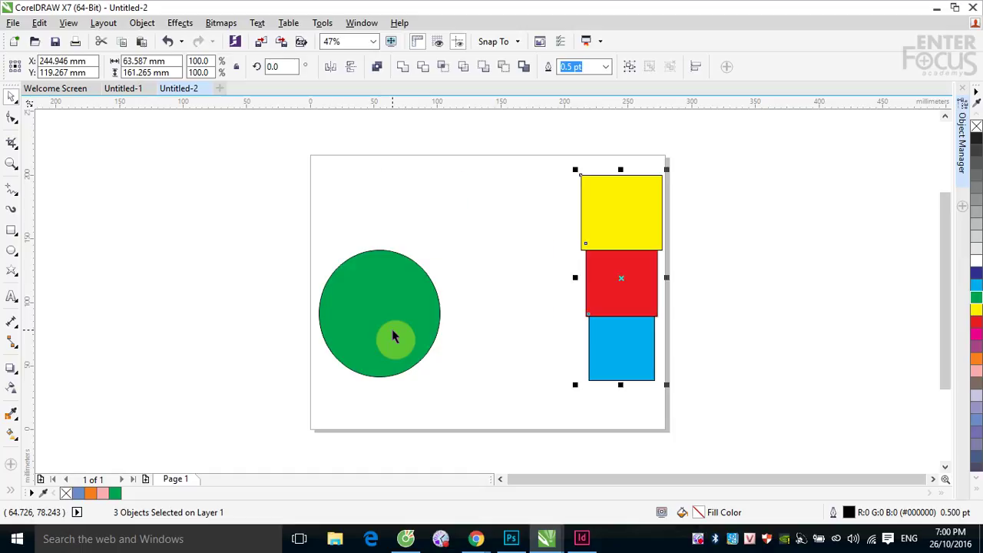
pyautogui.hotkey('ctrl', 'z')
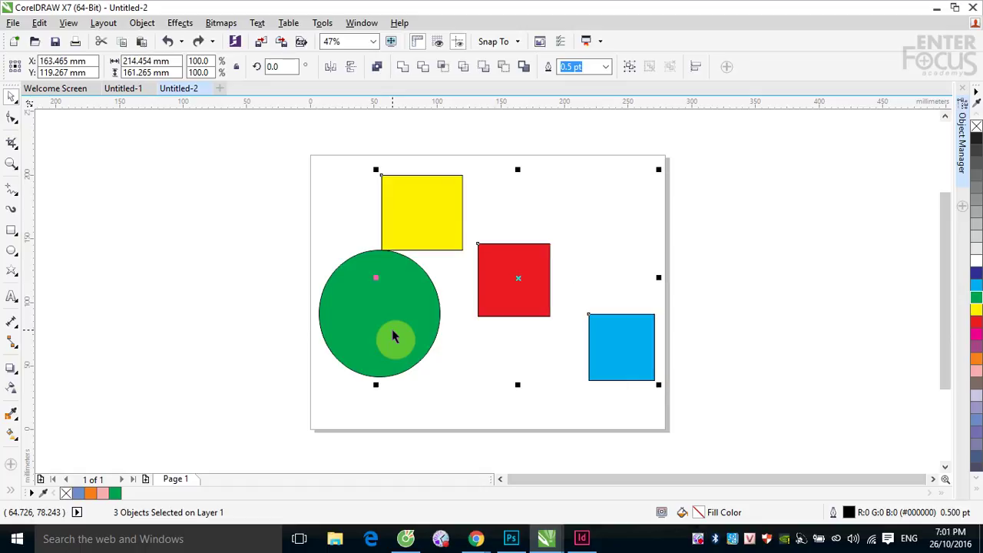
pyautogui.press('b')
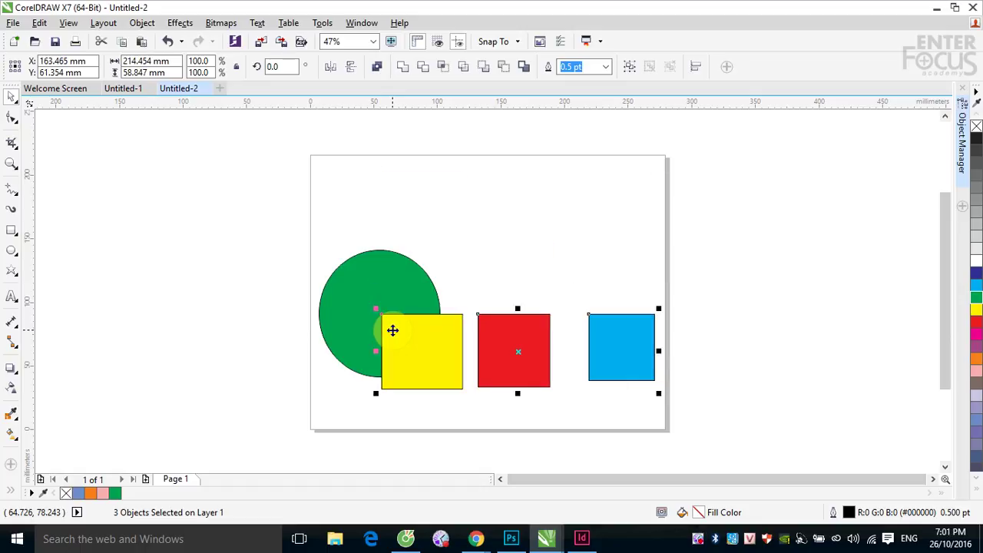
pyautogui.hotkey('ctrl', 'z')
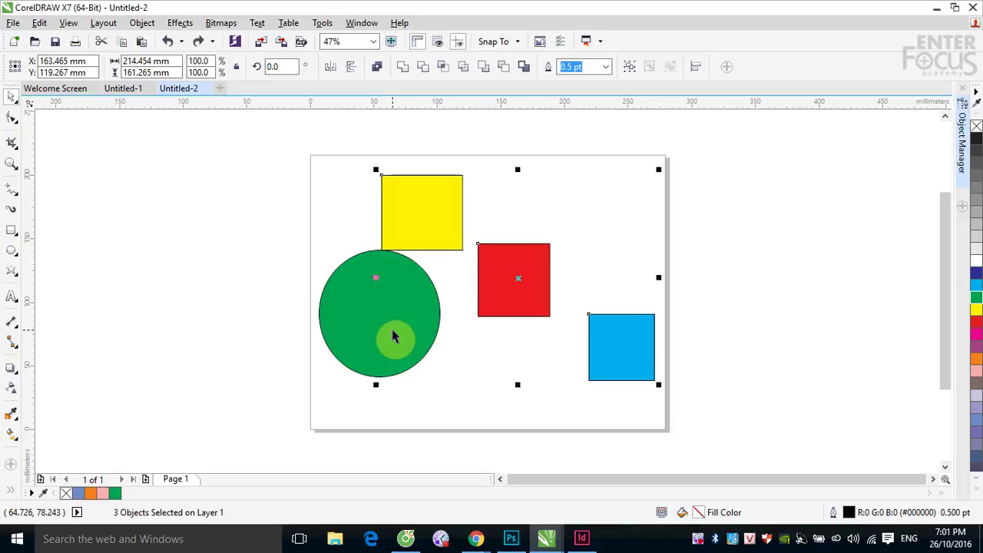
# Select the yellow, blue and red squares in that order and align their bottom edges to the red one.
pyautogui.click(714, 235)
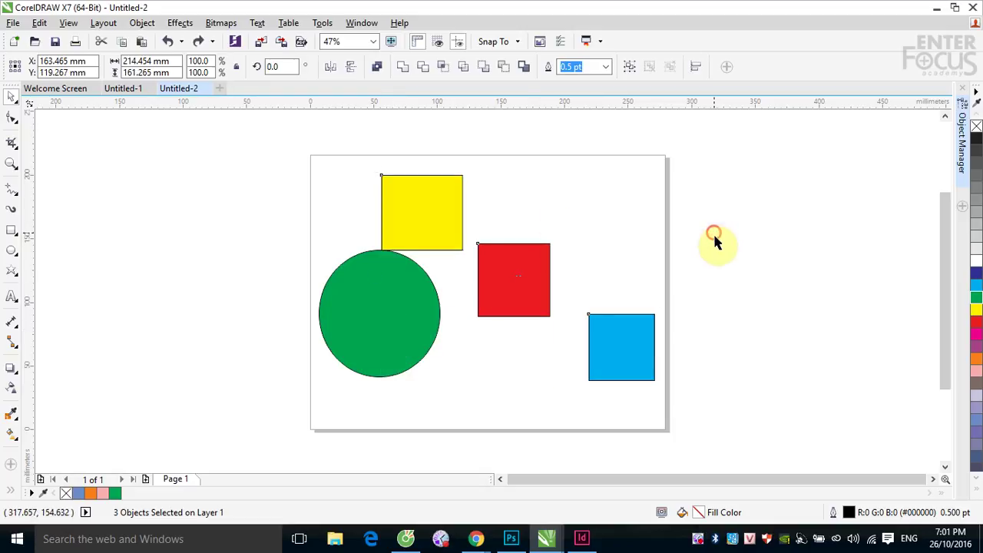
pyautogui.click(424, 234)
pyautogui.keyDown('shift'); pyautogui.click(596, 348); pyautogui.keyUp('shift')
pyautogui.keyDown('shift'); pyautogui.click(530, 305); pyautogui.keyUp('shift')
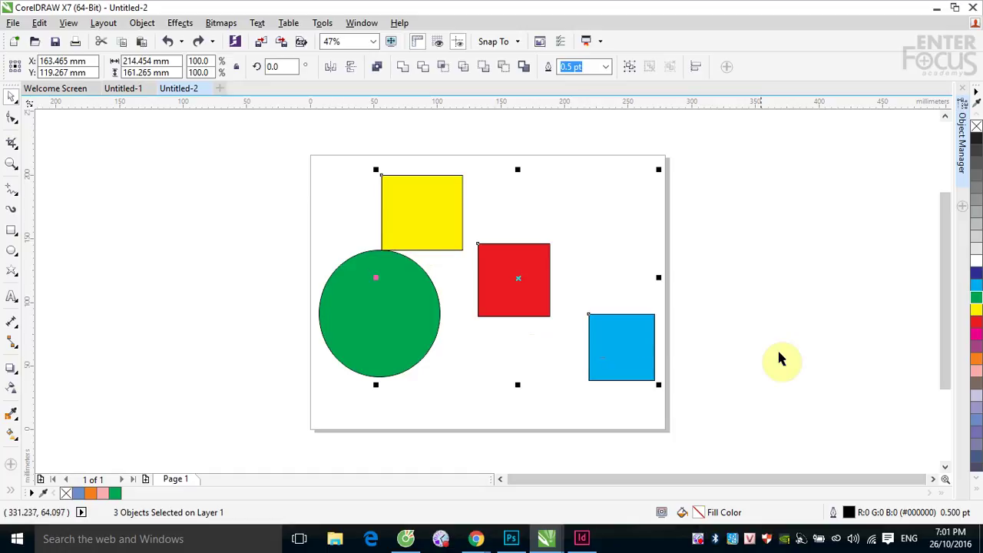
pyautogui.press('e')
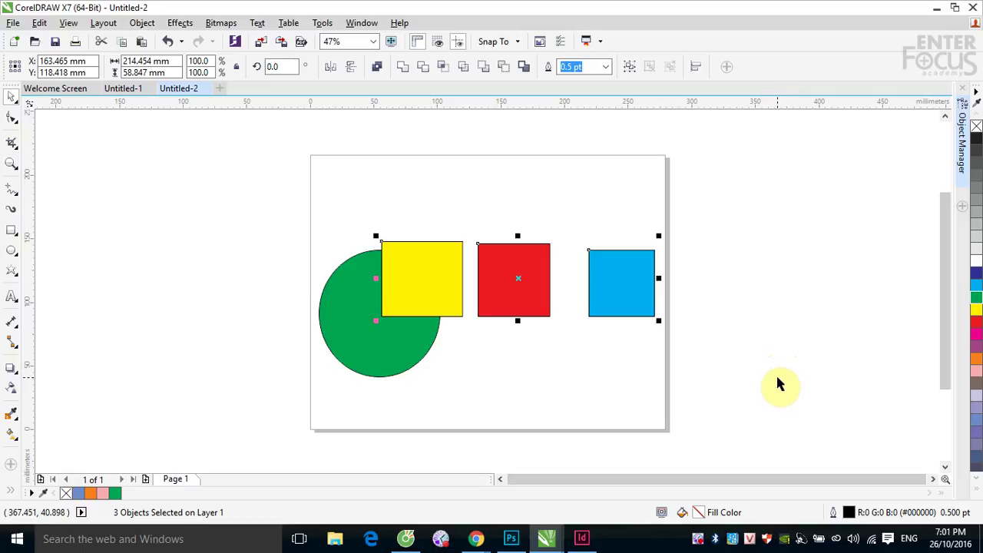
# Move the green circle off the page and delete it.
pyautogui.click(778, 383)
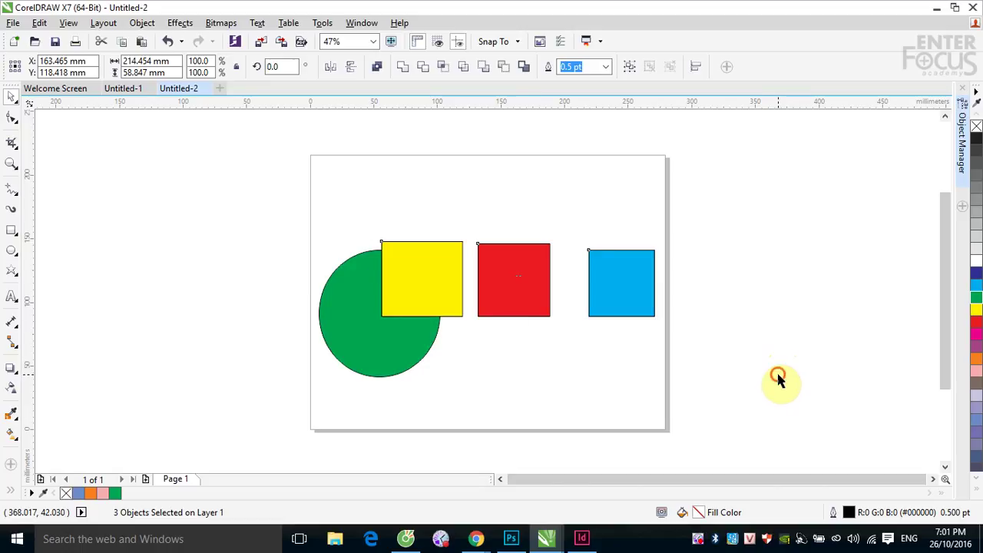
pyautogui.click(399, 350)
pyautogui.moveTo(400, 350); pyautogui.dragTo(199, 363)
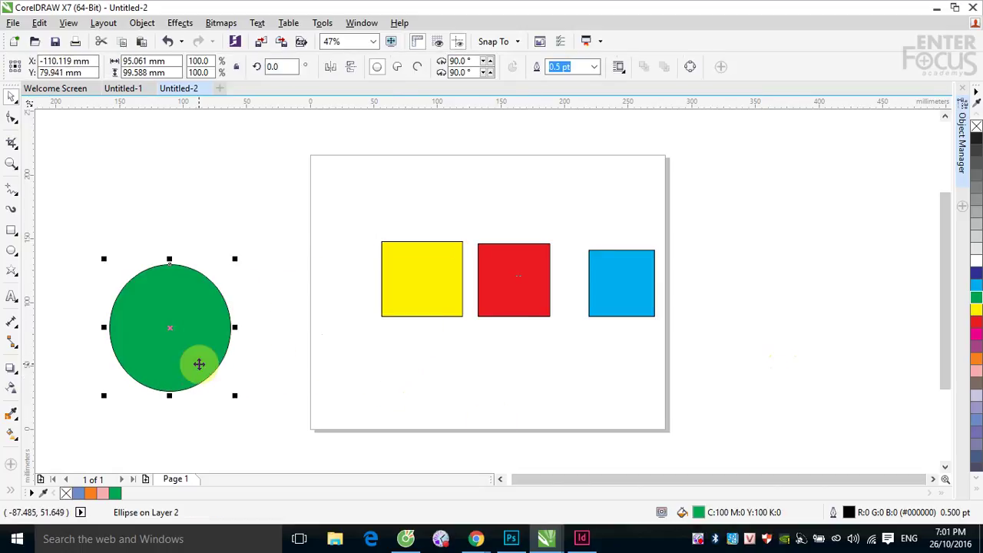
pyautogui.press('Delete')
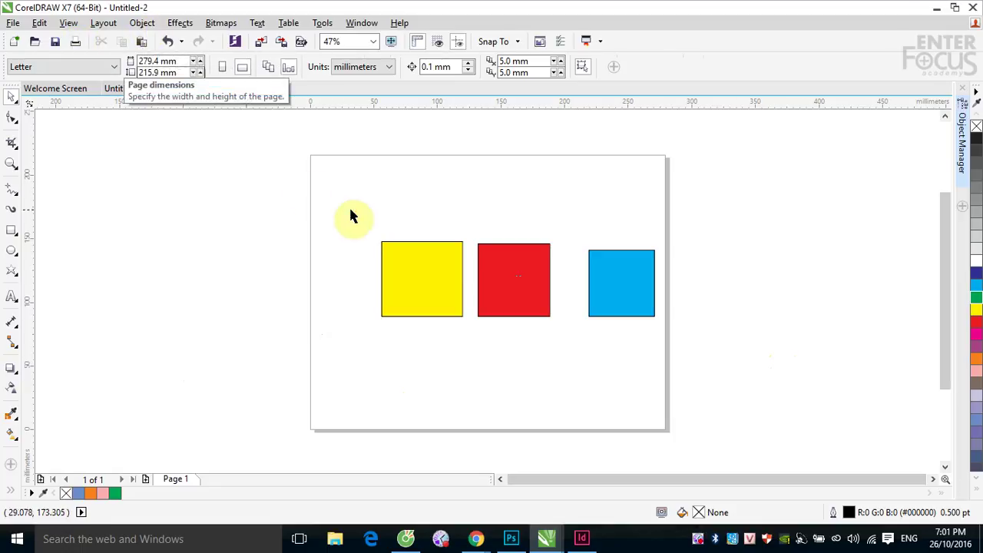
# Select all three squares and review the Align and Distribute commands offered for them.
pyautogui.moveTo(341, 203); pyautogui.dragTo(779, 380)
pyautogui.click(142, 22)
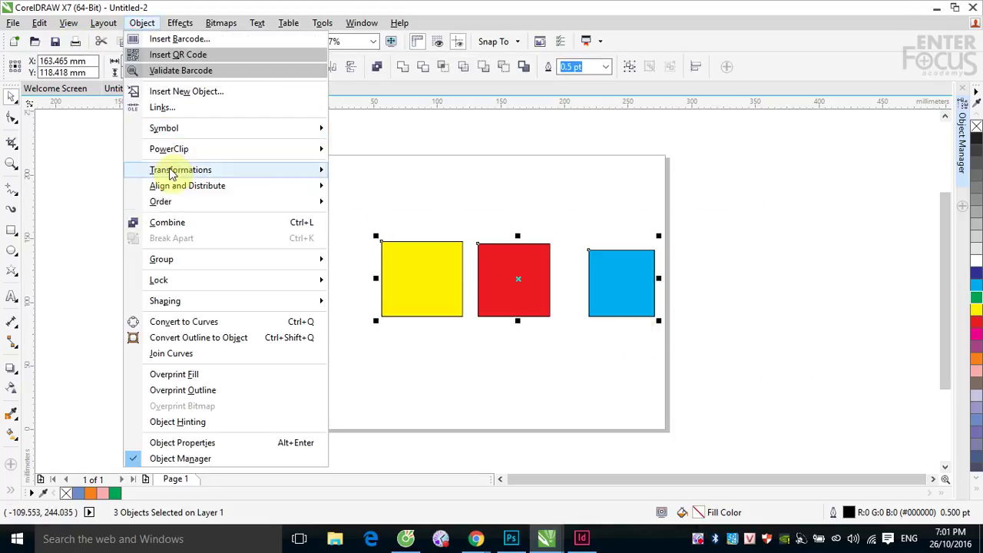
pyautogui.moveTo(203, 192)
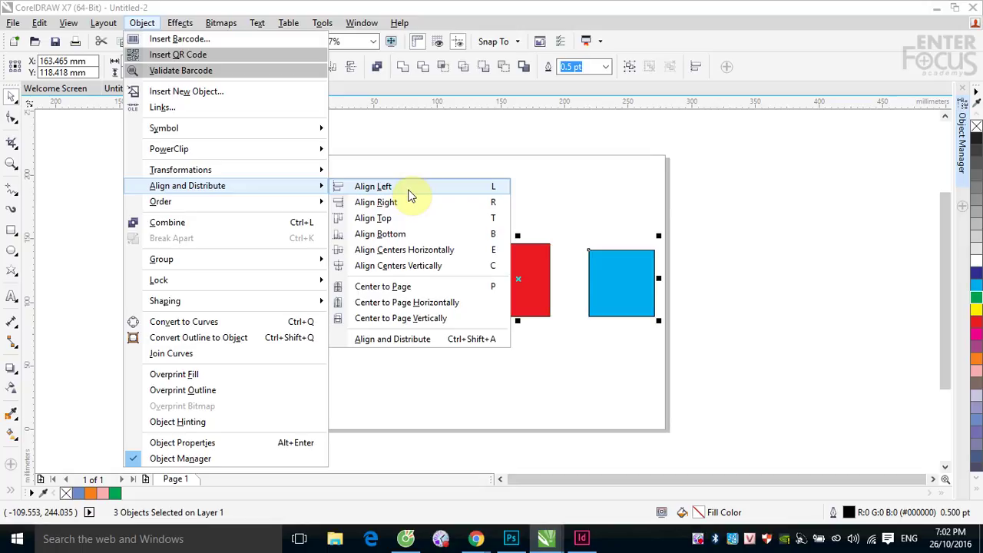
pyautogui.click(702, 192)
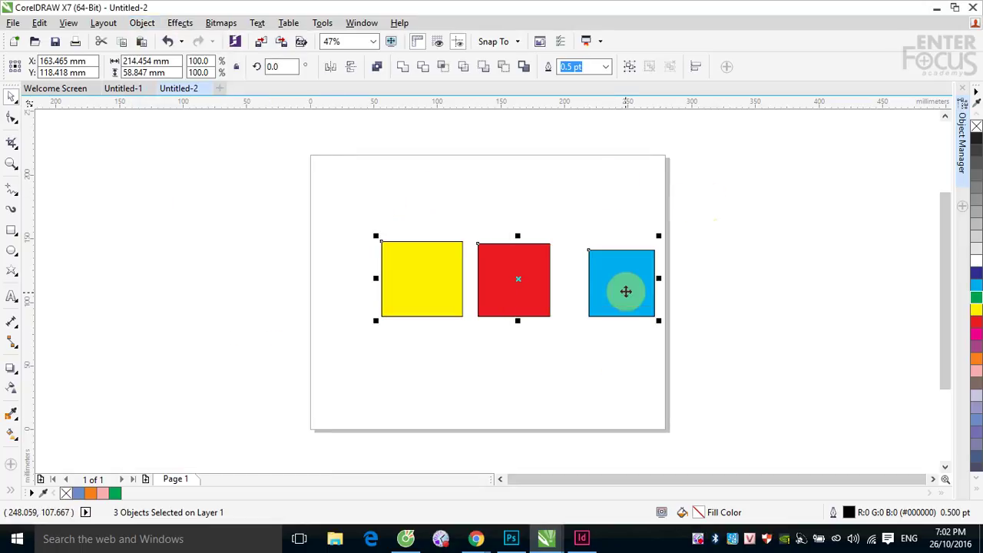
# Move the blue square alone to the page's lower right corner and centre it to the page.
pyautogui.click(801, 382)
pyautogui.moveTo(617, 285); pyautogui.dragTo(625, 374)
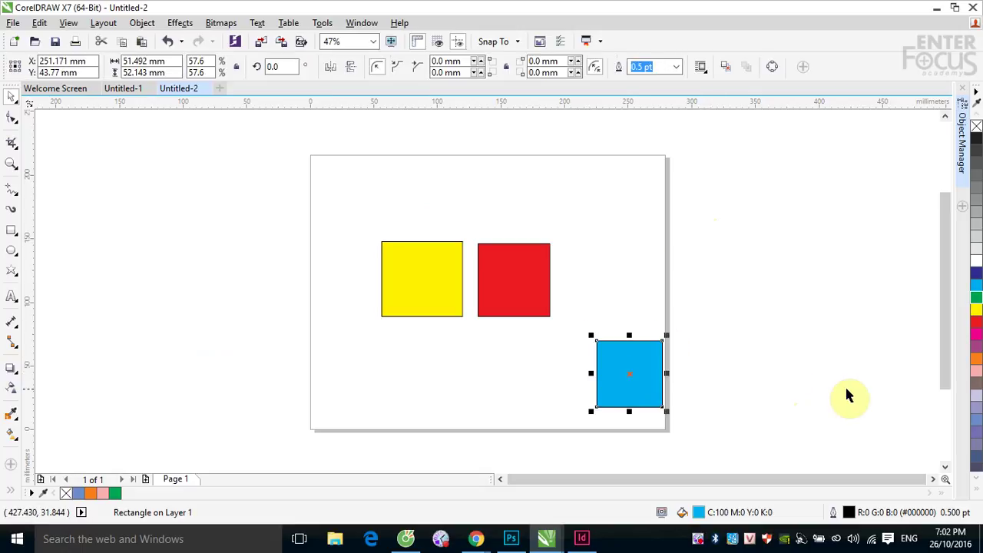
pyautogui.click(142, 22)
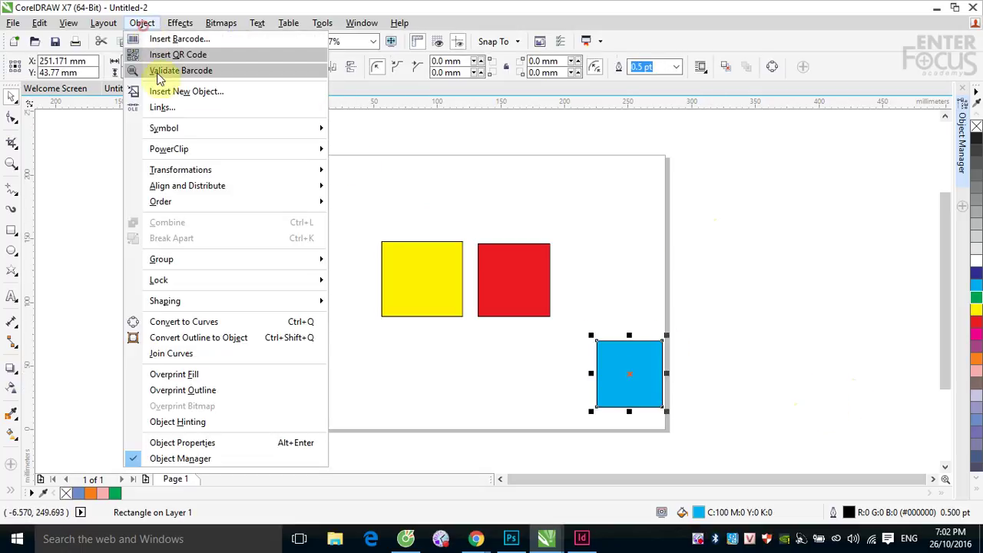
pyautogui.moveTo(193, 188)
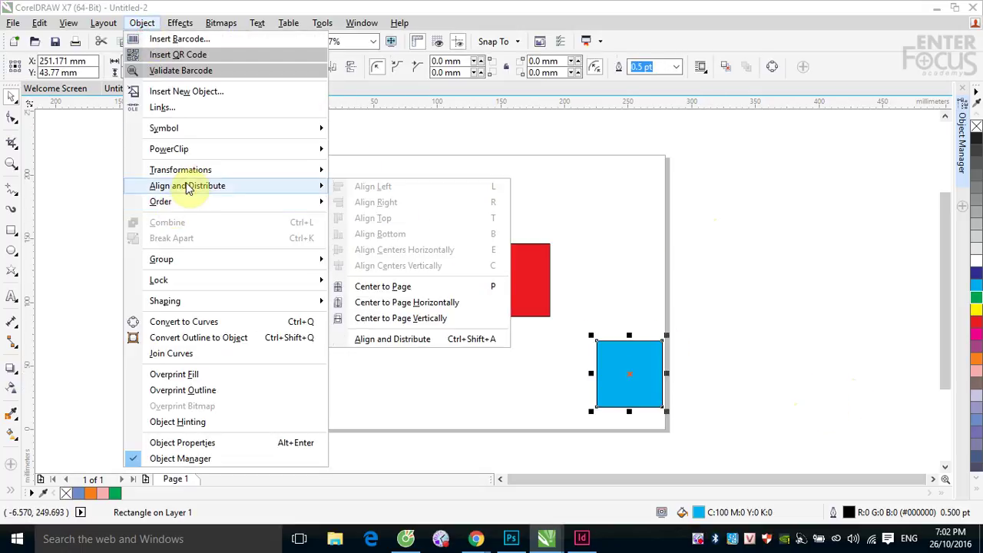
pyautogui.click(386, 288)
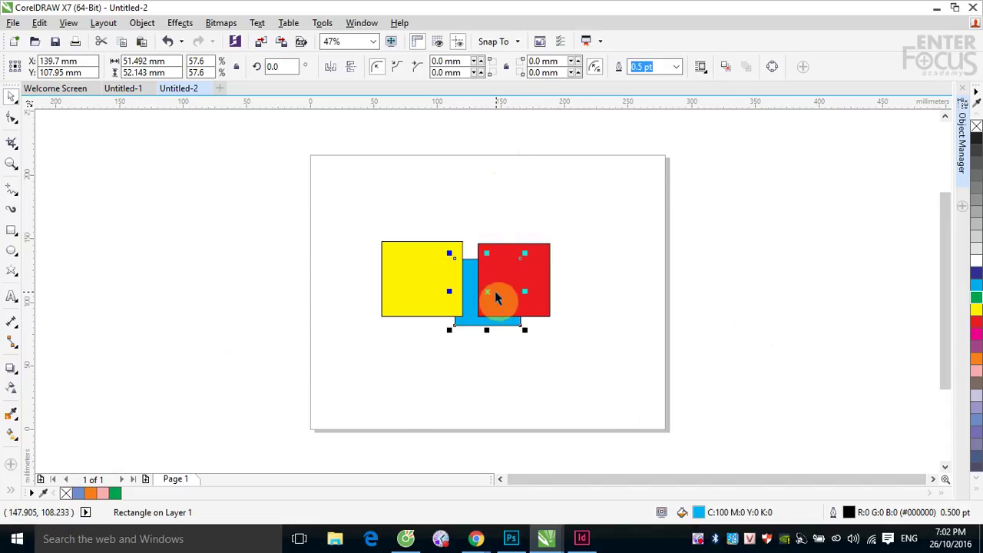
# Move the blue square off the page to the lower right and centre it horizontally to the page.
pyautogui.moveTo(487, 291); pyautogui.dragTo(758, 434)
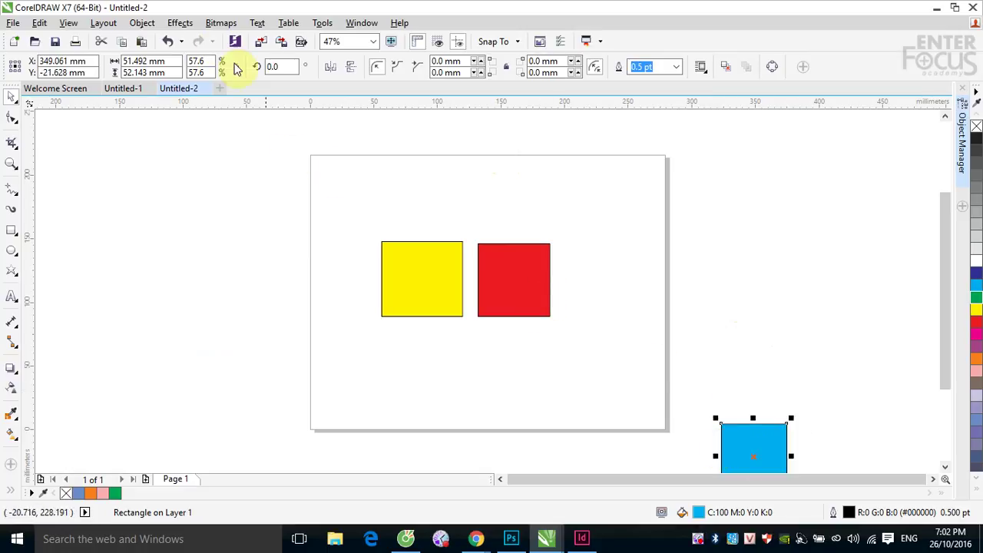
pyautogui.click(142, 23)
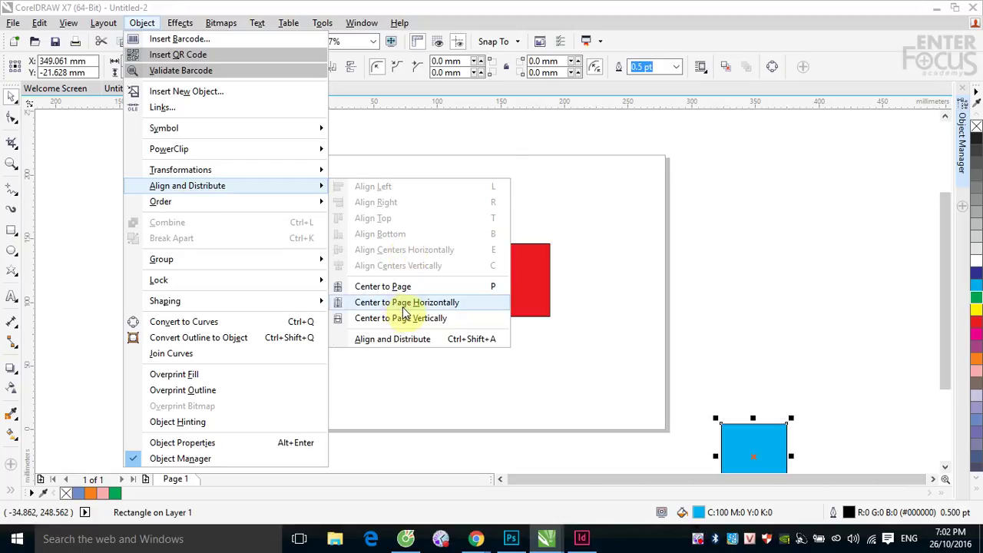
pyautogui.click(403, 304)
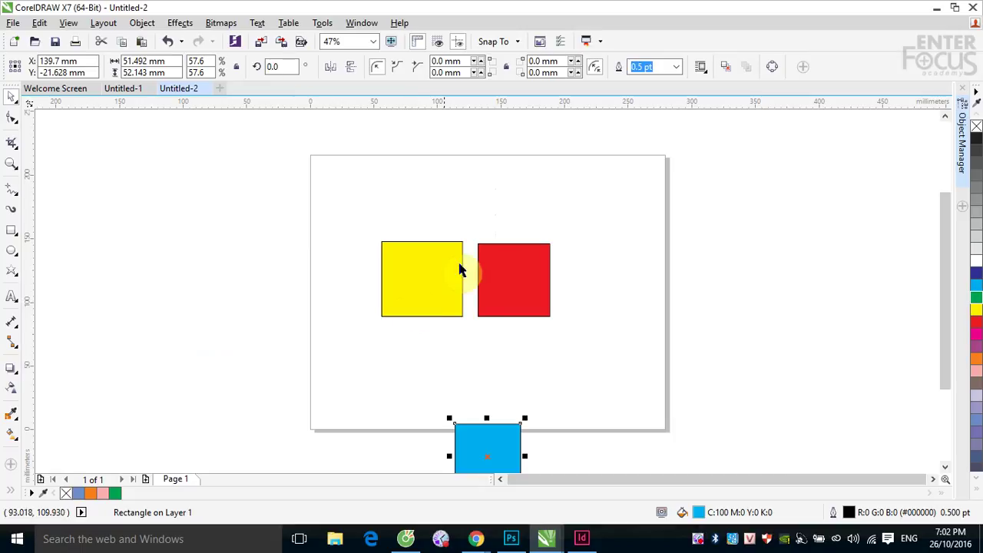
# Centre the blue square vertically to the page.
pyautogui.click(144, 24)
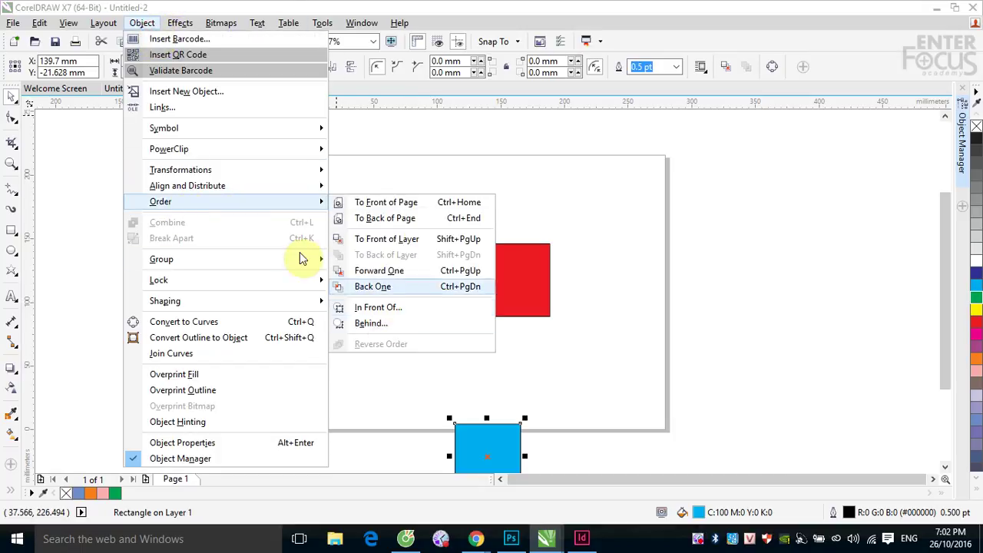
pyautogui.moveTo(250, 190)
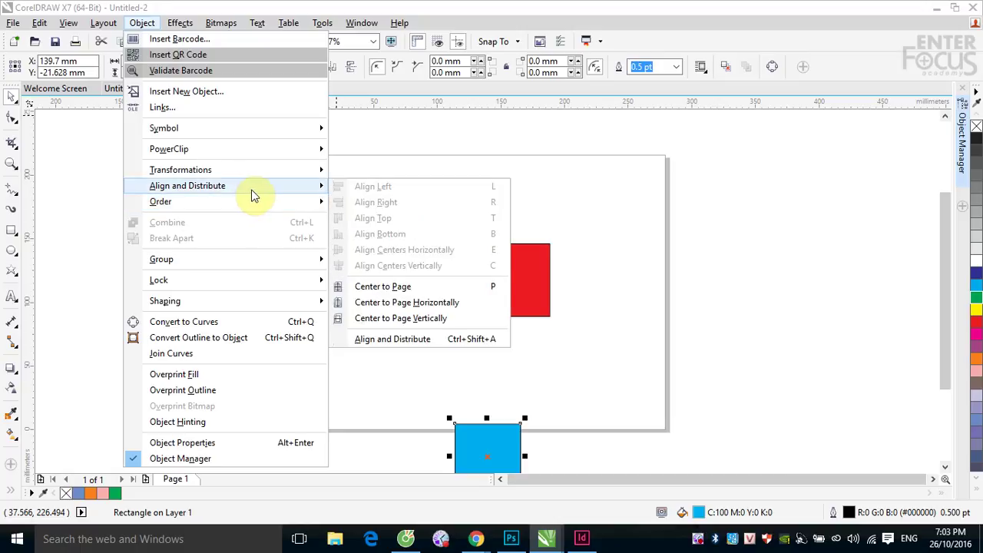
pyautogui.click(388, 321)
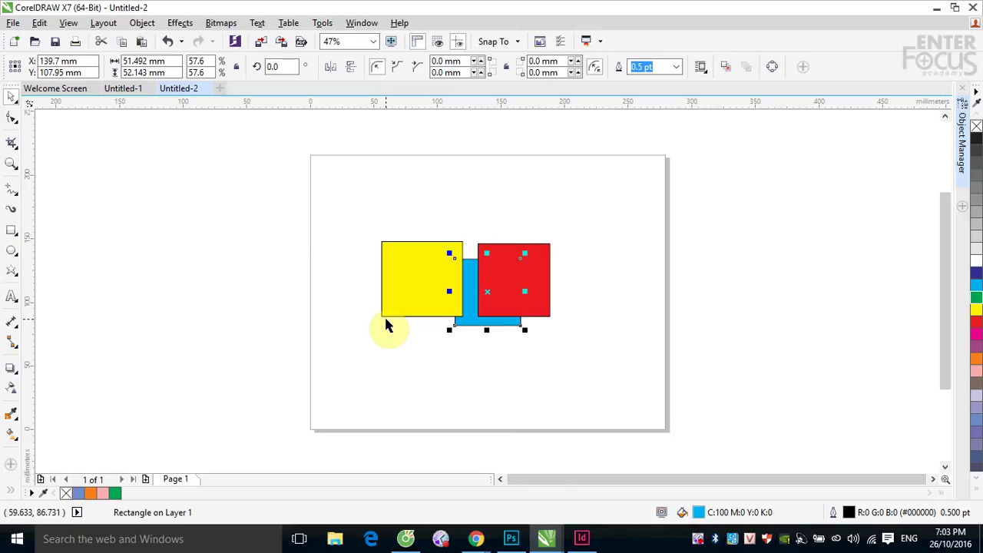
# Move the yellow square to the page's upper left and the red square across the bottom edge at the lower right.
pyautogui.click(738, 242)
pyautogui.click(440, 289)
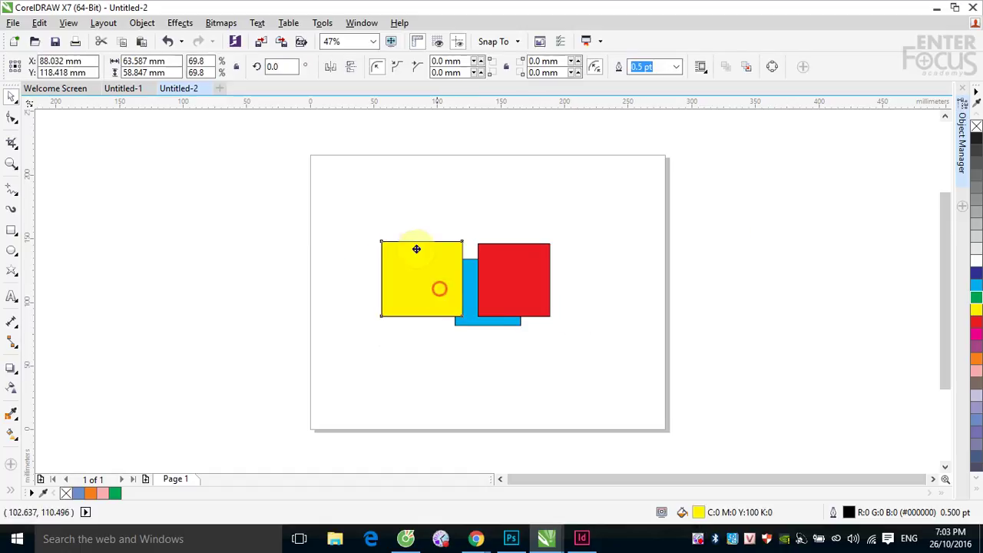
pyautogui.moveTo(417, 249); pyautogui.dragTo(378, 189)
pyautogui.moveTo(517, 281); pyautogui.dragTo(616, 415)
# Select all three squares and distribute them evenly by their left edges with Align and Distribute.
pyautogui.moveTo(314, 155); pyautogui.dragTo(672, 464)
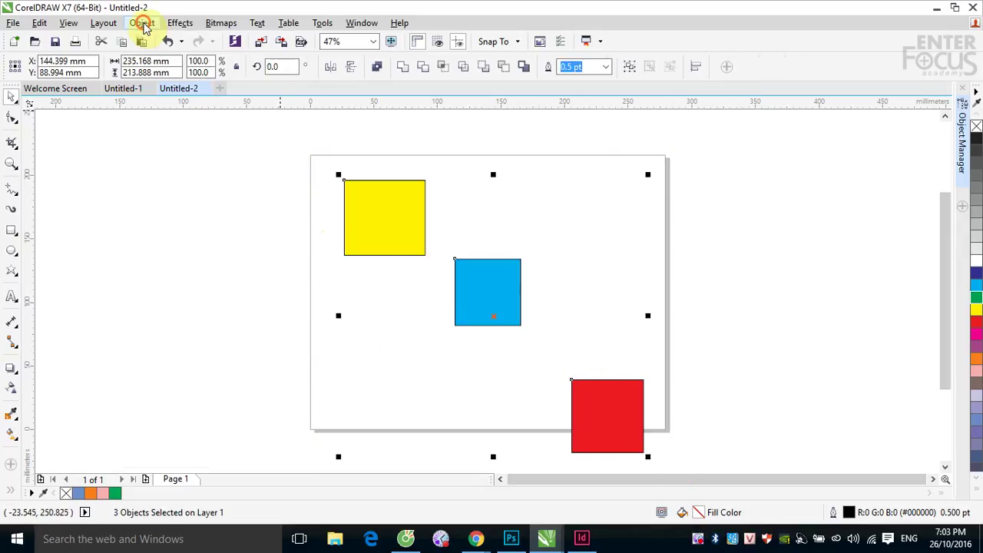
pyautogui.click(142, 23)
pyautogui.moveTo(193, 186)
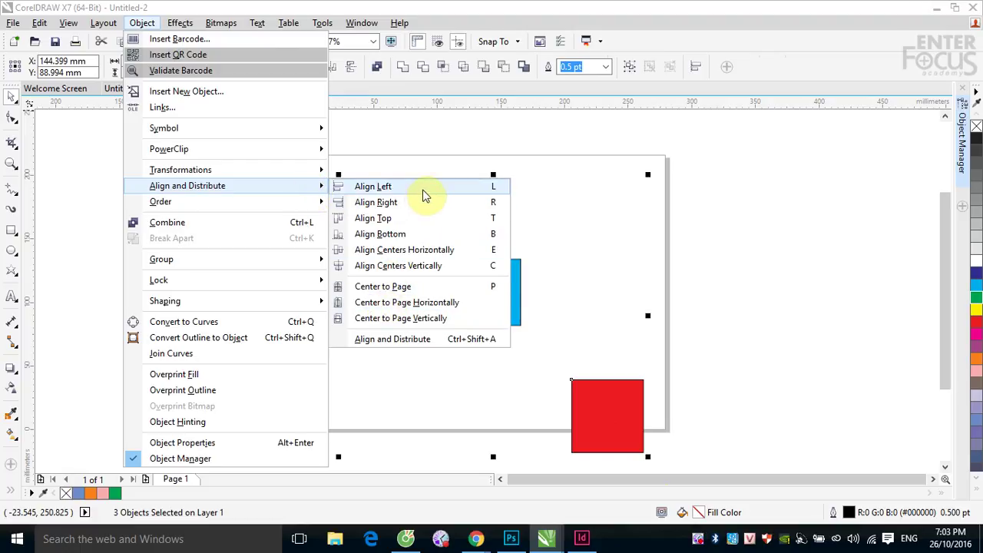
pyautogui.click(407, 345)
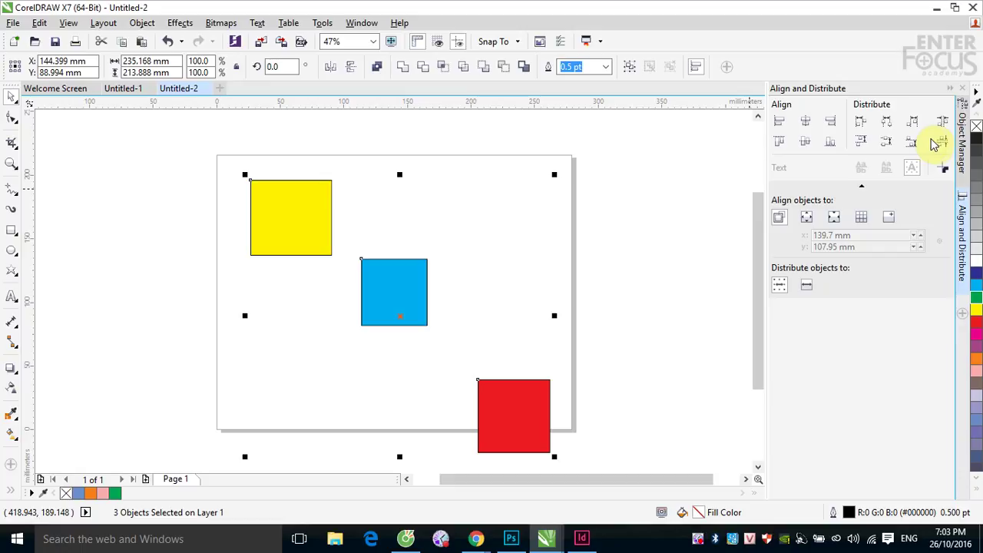
pyautogui.click(861, 125)
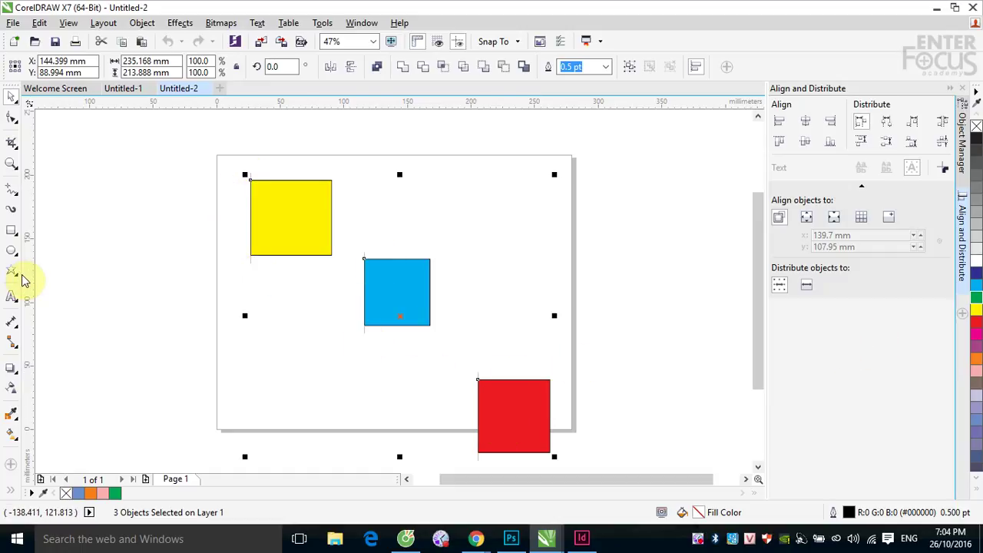
# Place a vertical guideline along the yellow square's left edge and turn on snapping to objects.
pyautogui.moveTo(31, 264); pyautogui.dragTo(250, 286)
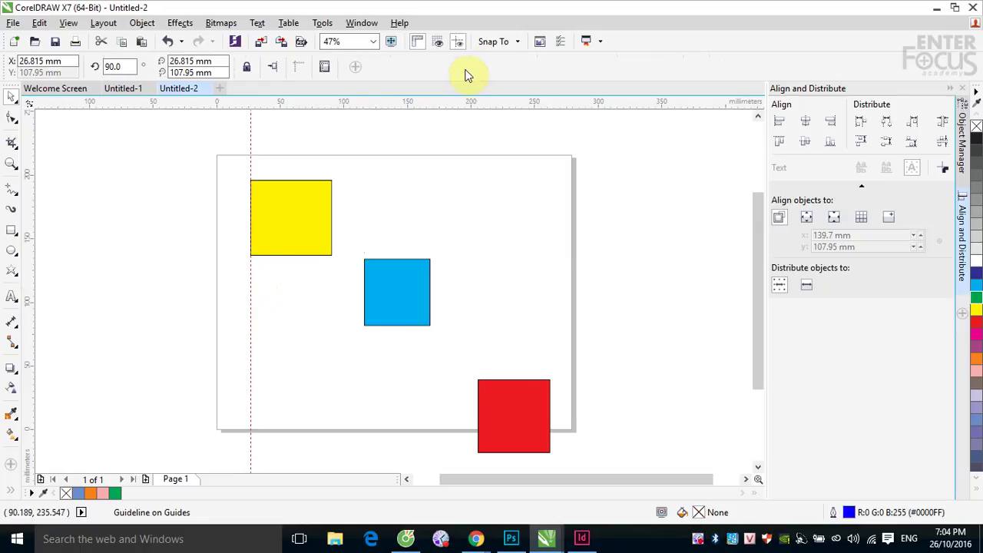
pyautogui.click(507, 43)
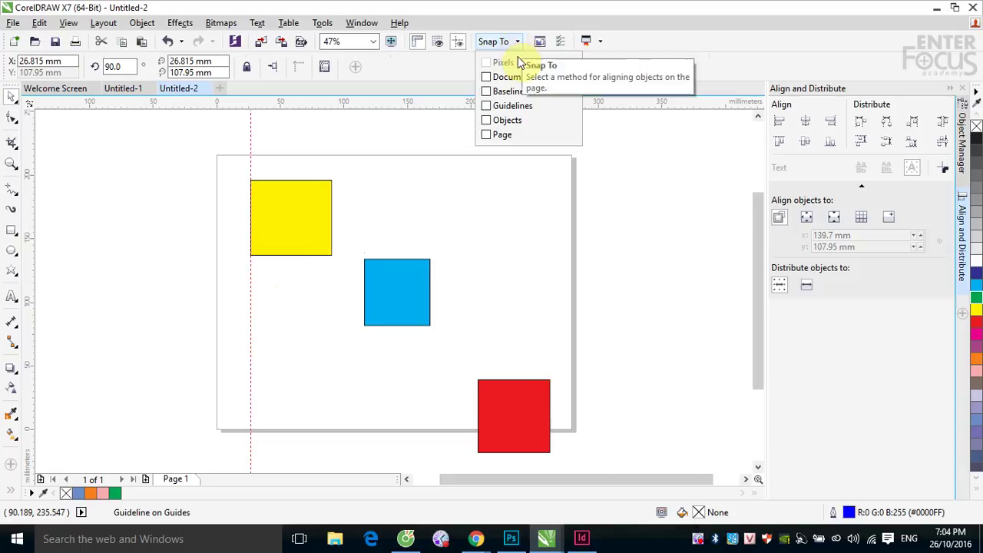
pyautogui.click(501, 123)
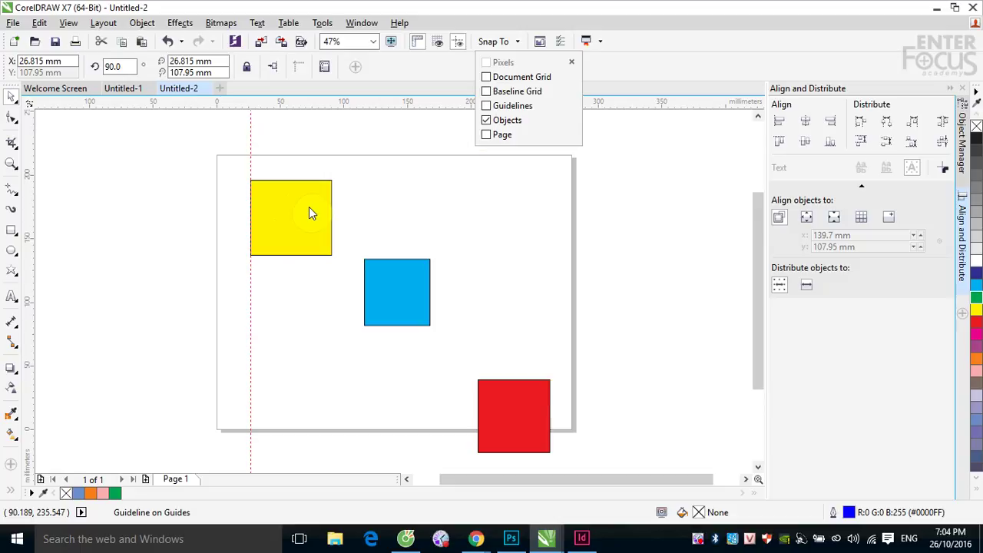
# Place two more vertical guidelines, snapped to the left edges of the blue and red squares.
pyautogui.click(34, 299)
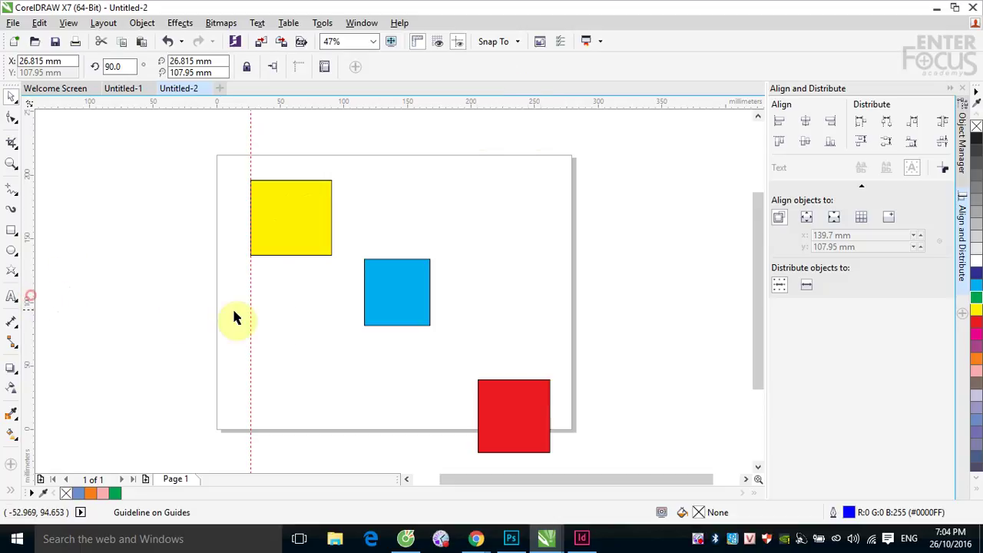
pyautogui.moveTo(33, 318); pyautogui.dragTo(365, 314)
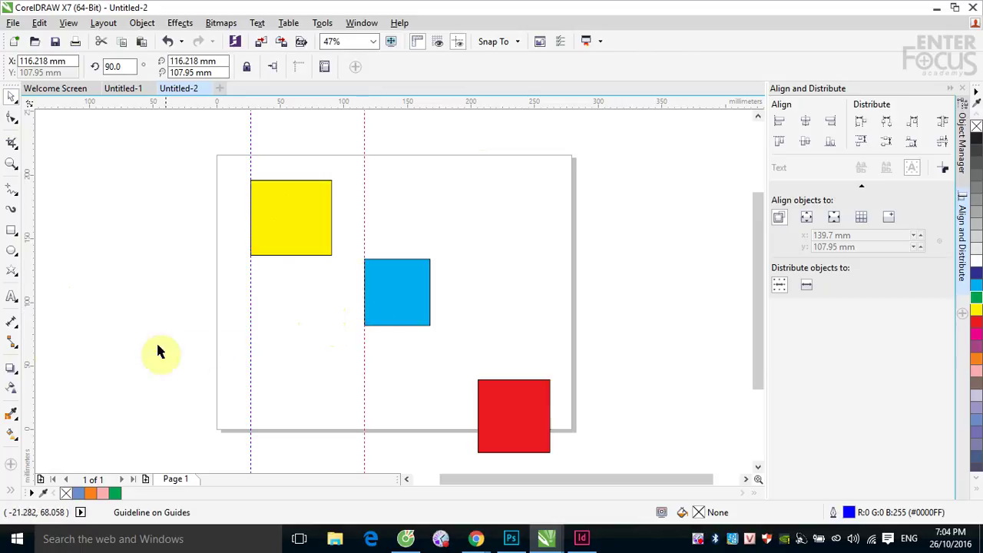
pyautogui.moveTo(27, 350); pyautogui.dragTo(460, 404)
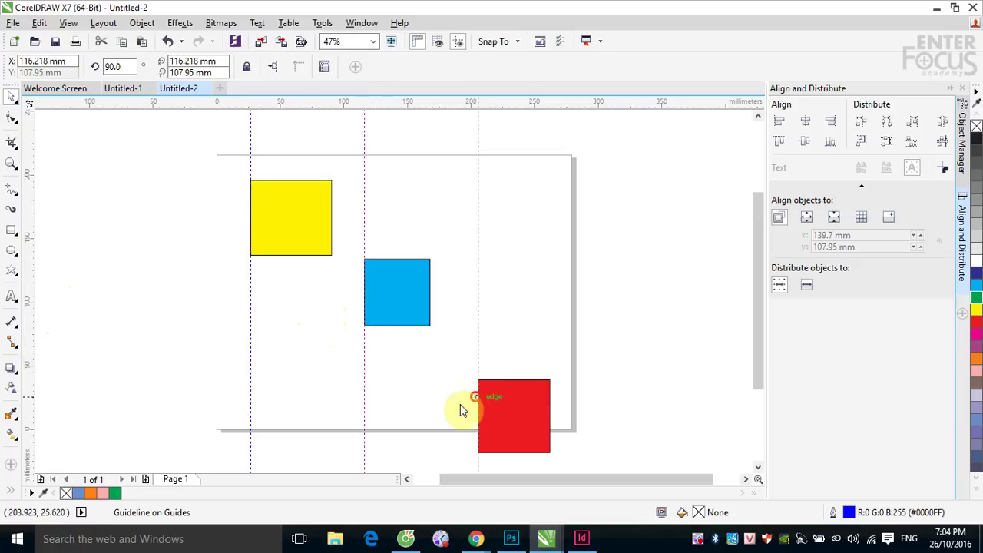
# Compare the guideline spacing with a temporary rectangle about 89 × 61 mm spanning the first two guidelines, and delete it.
pyautogui.click(12, 230)
pyautogui.moveTo(251, 306); pyautogui.dragTo(365, 384)
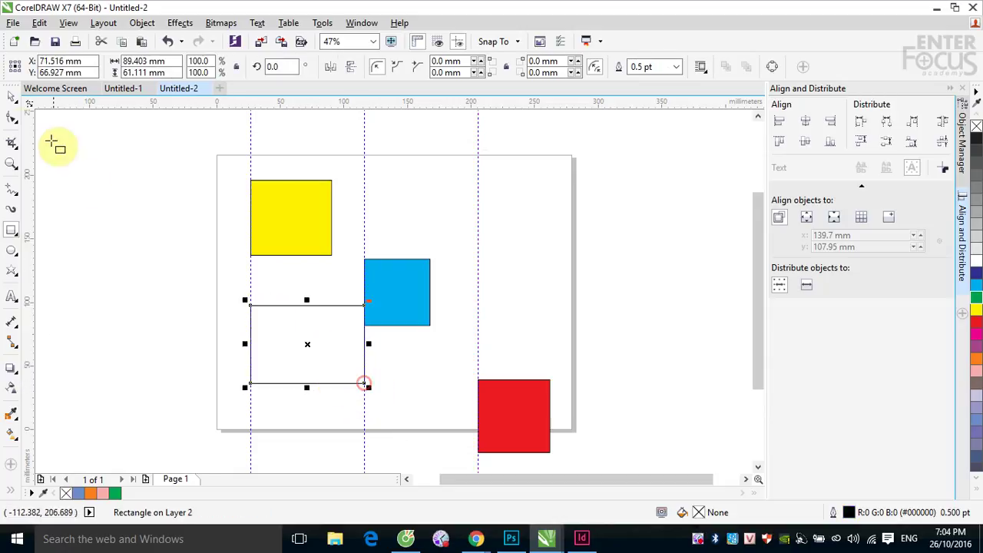
pyautogui.click(12, 97)
pyautogui.moveTo(312, 345); pyautogui.dragTo(114, 297)
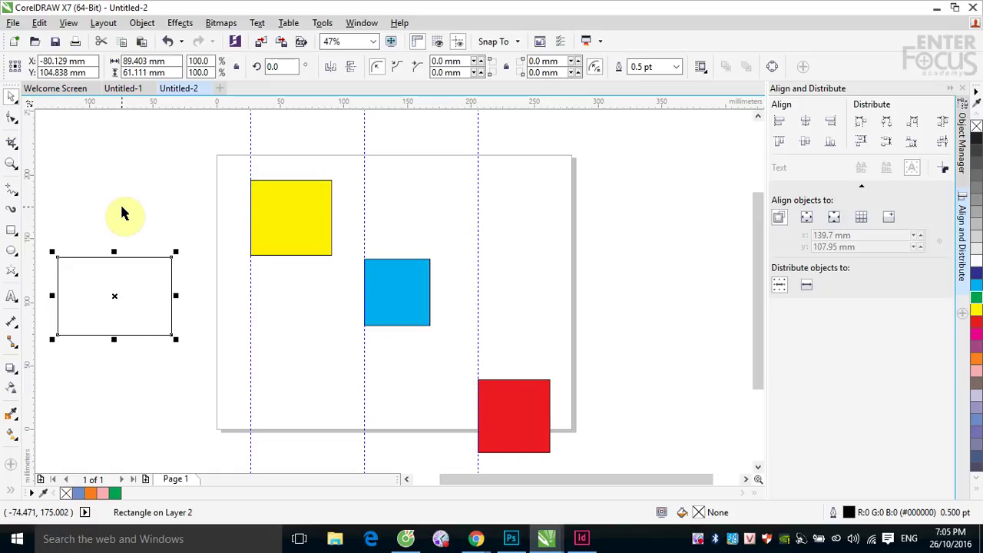
pyautogui.press('Delete')
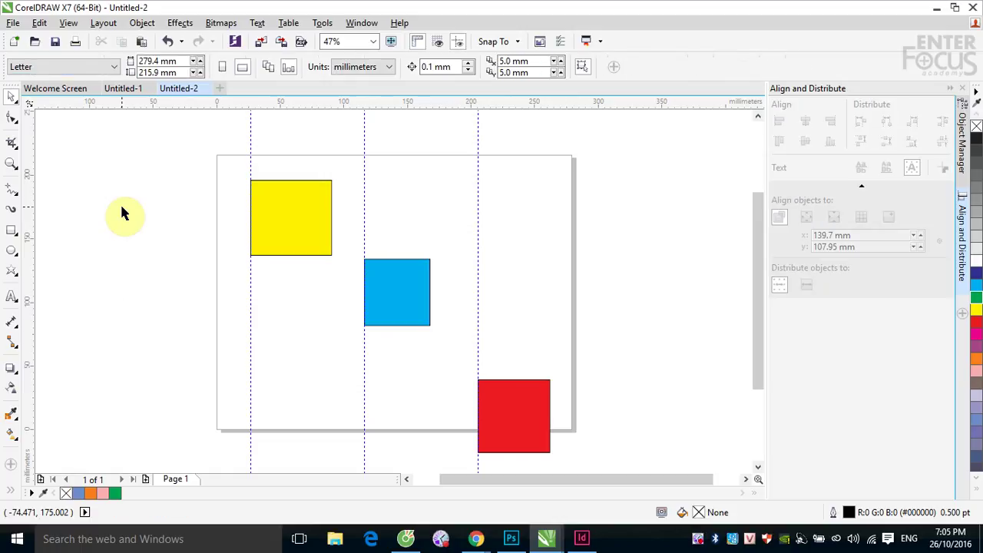
# Delete the three vertical guidelines at the left edges of the yellow, blue and red squares.
pyautogui.click(249, 127)
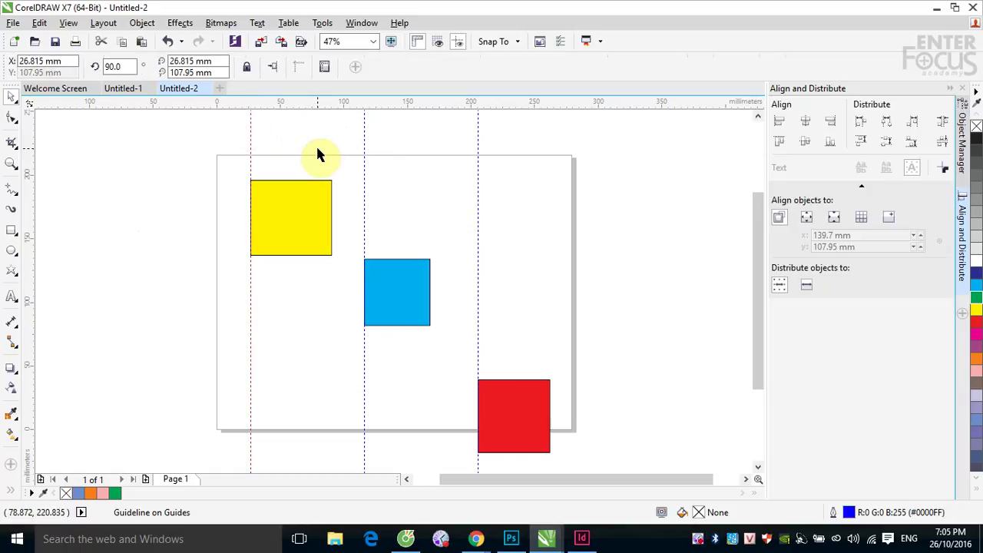
pyautogui.press('Delete')
pyautogui.click(364, 132)
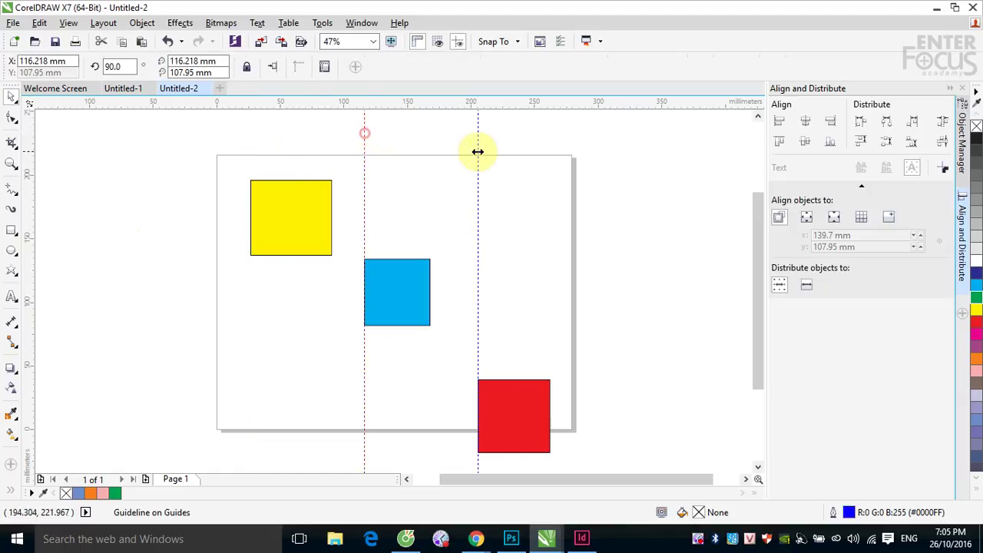
pyautogui.press('Delete')
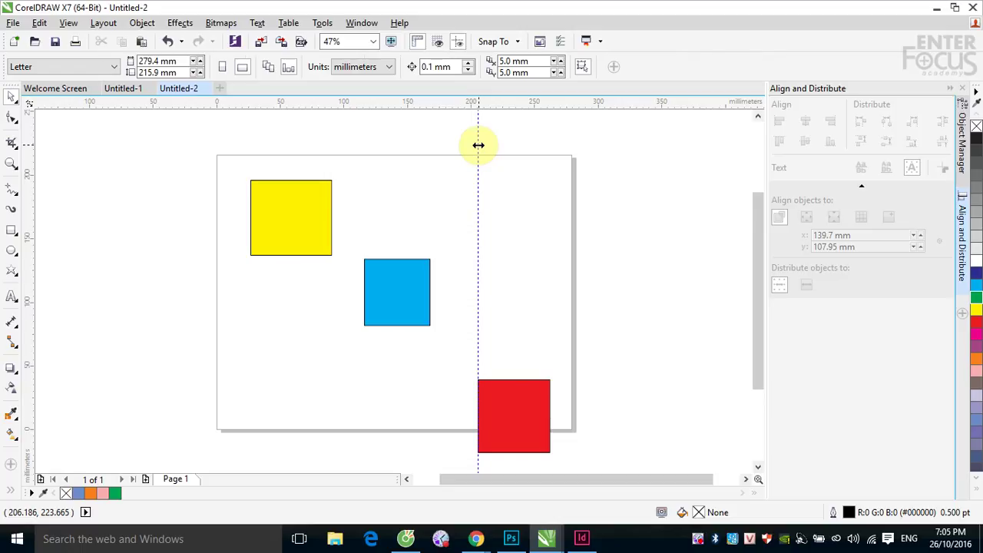
pyautogui.click(478, 145)
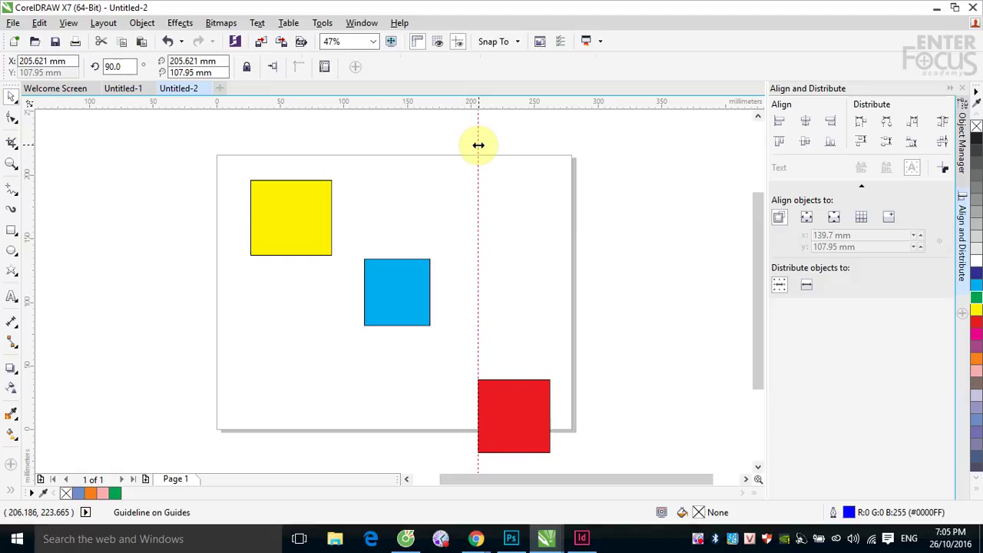
pyautogui.press('Delete')
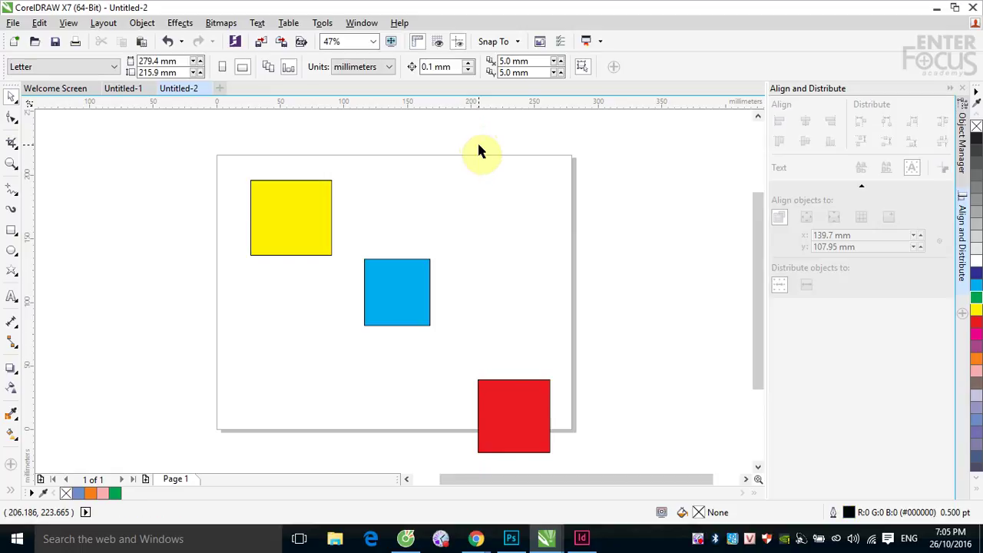
# Collapse Align and Distribute and move the red square up so it lies fully inside the page's lower-right area.
pyautogui.click(952, 87)
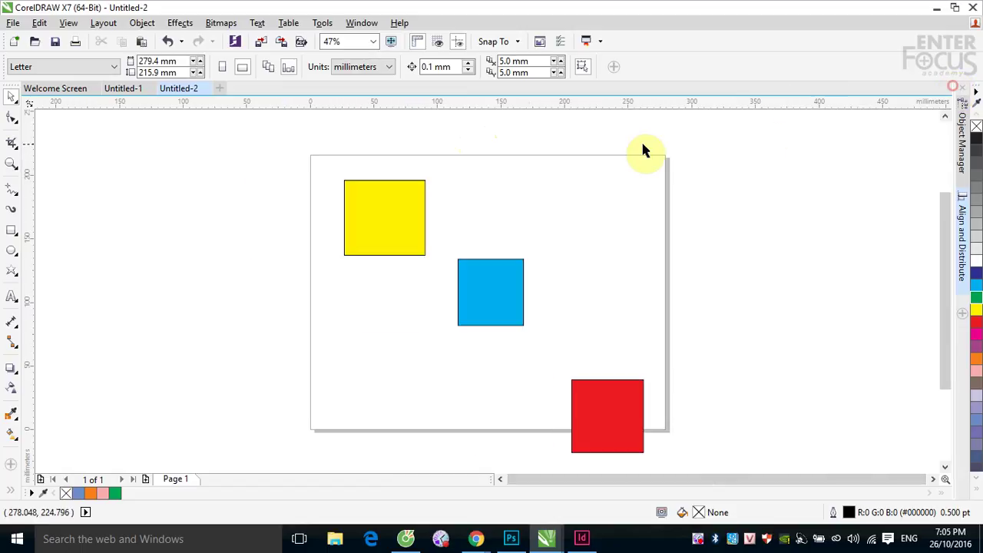
pyautogui.moveTo(601, 422); pyautogui.dragTo(609, 385)
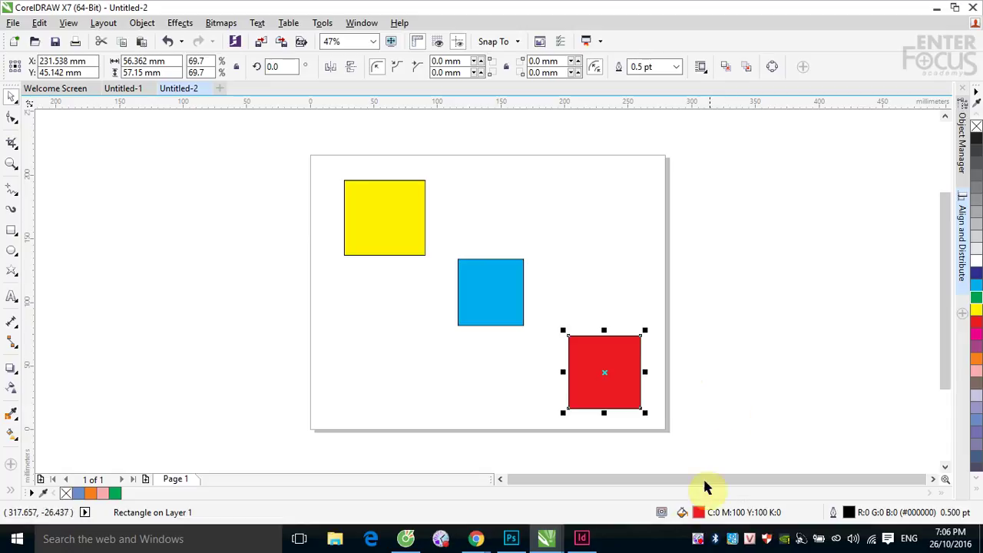
pyautogui.rightClick(698, 542)
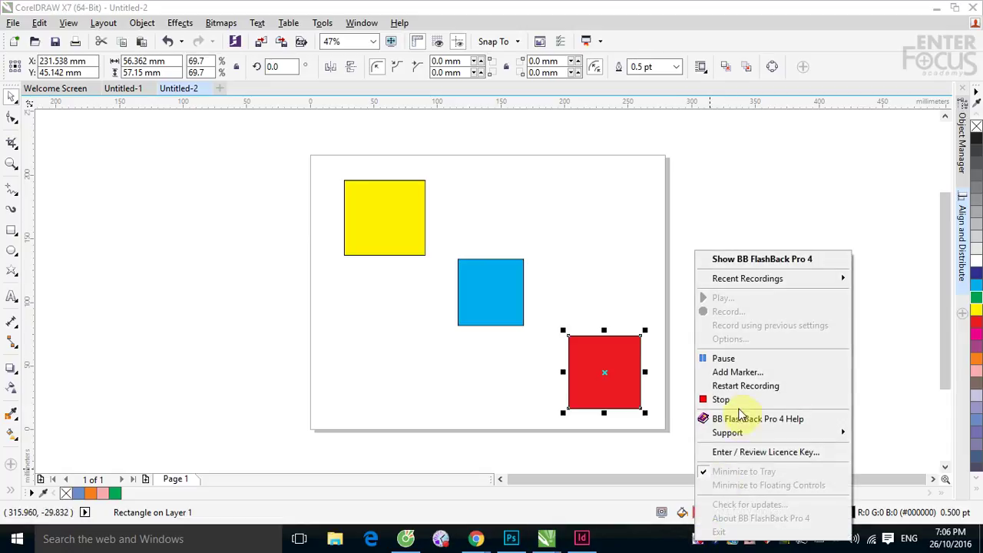